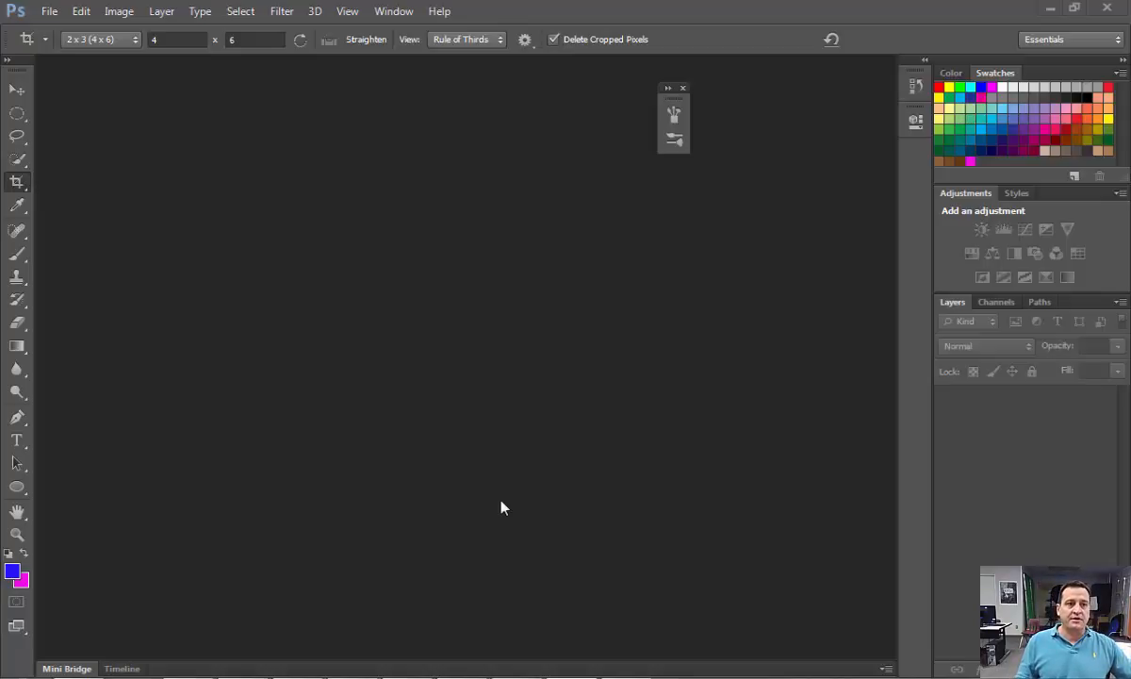
# Step: Set the Crop tool's aspect ratio to Unconstrained
pyautogui.click(136, 43)
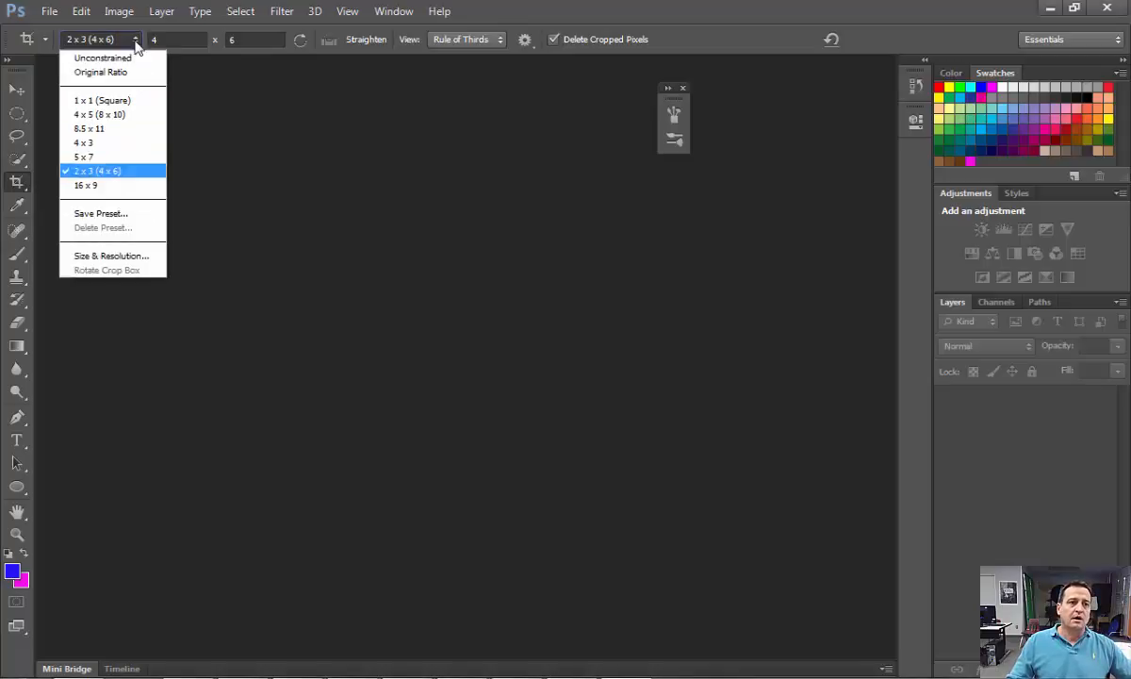
pyautogui.click(122, 56)
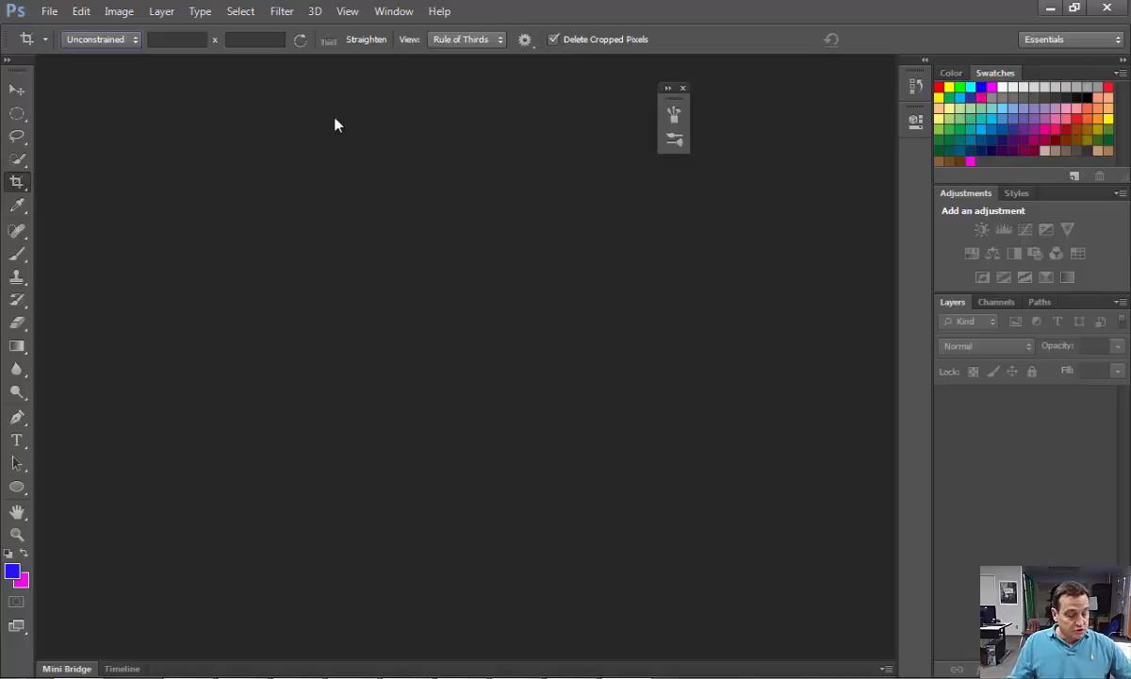
pyautogui.moveTo(639, 673)
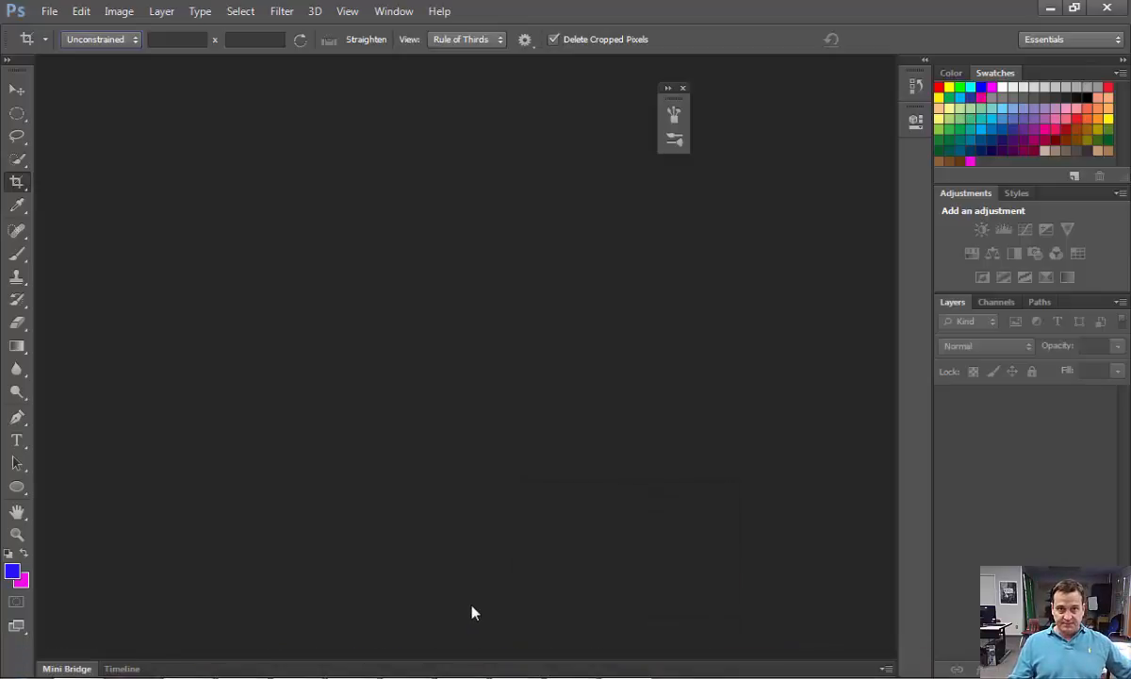
pyautogui.moveTo(188, 664)
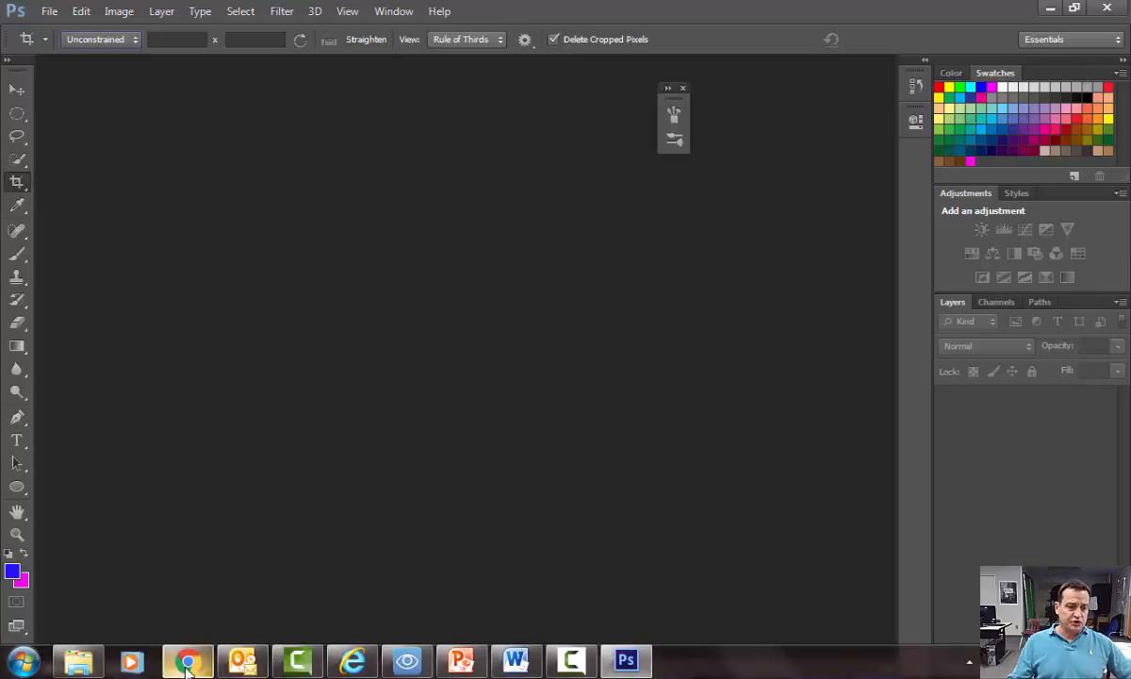
pyautogui.click(187, 664)
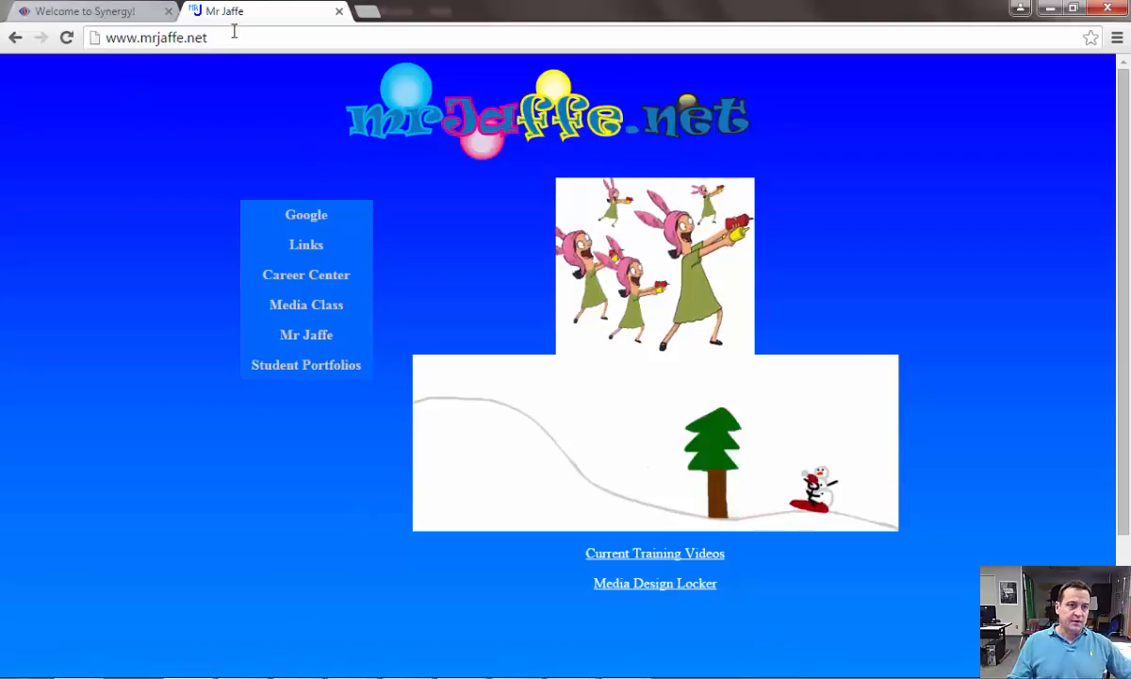
pyautogui.click(234, 31)
pyautogui.write('www.li')
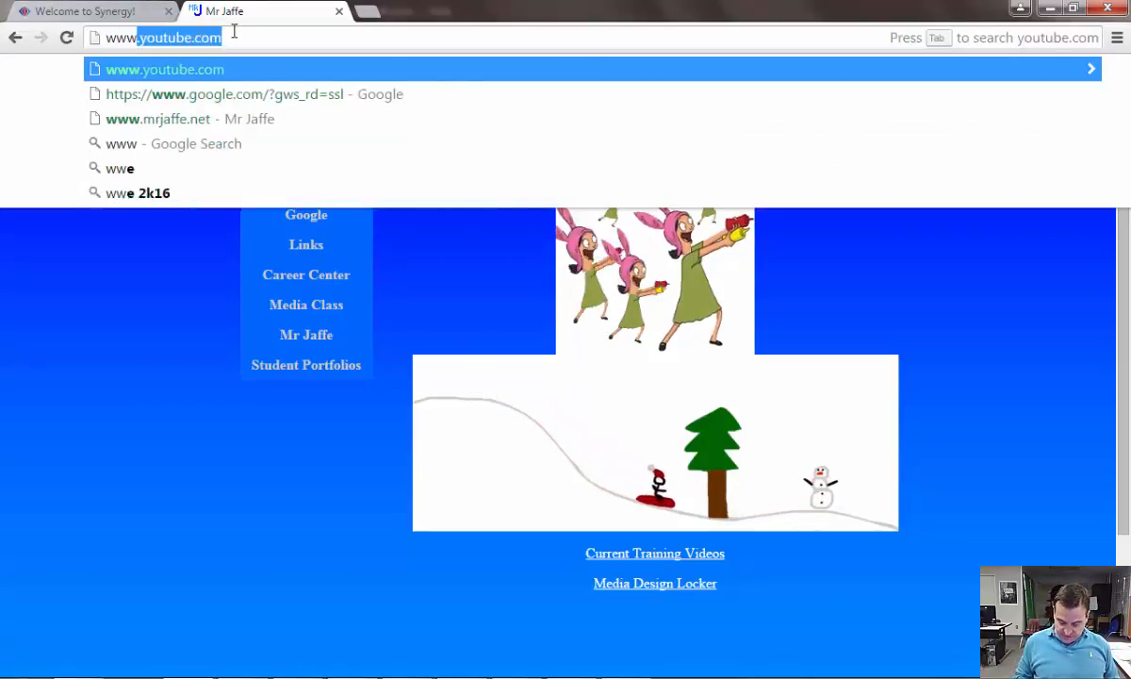
pyautogui.write('k.')
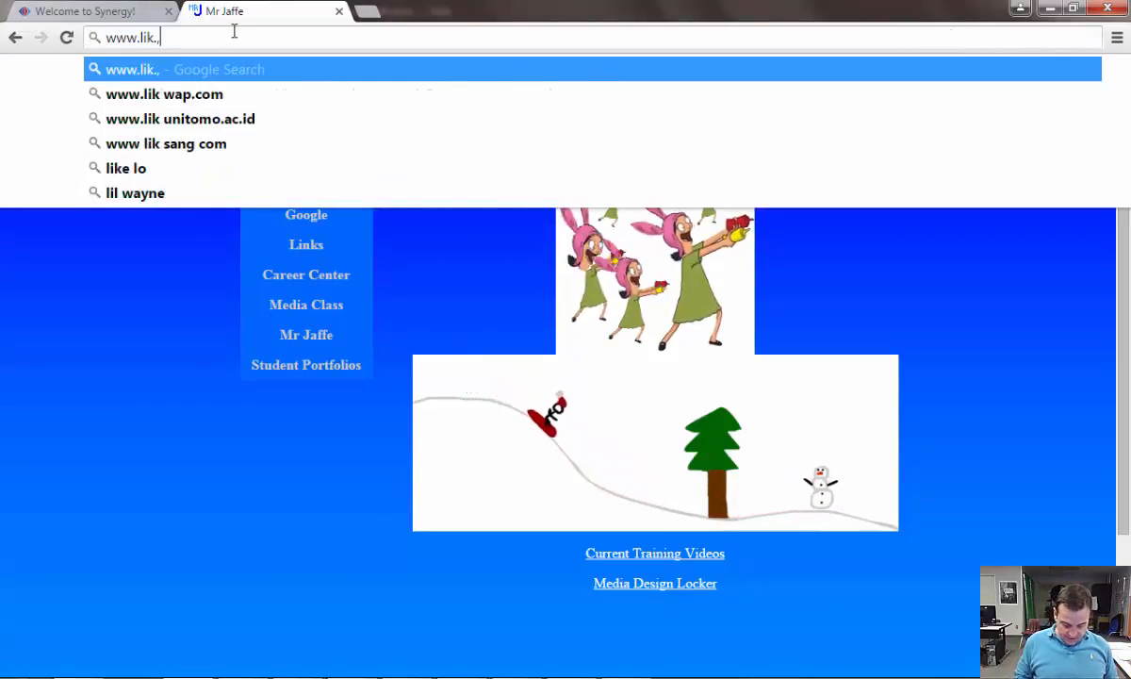
pyautogui.write('com')
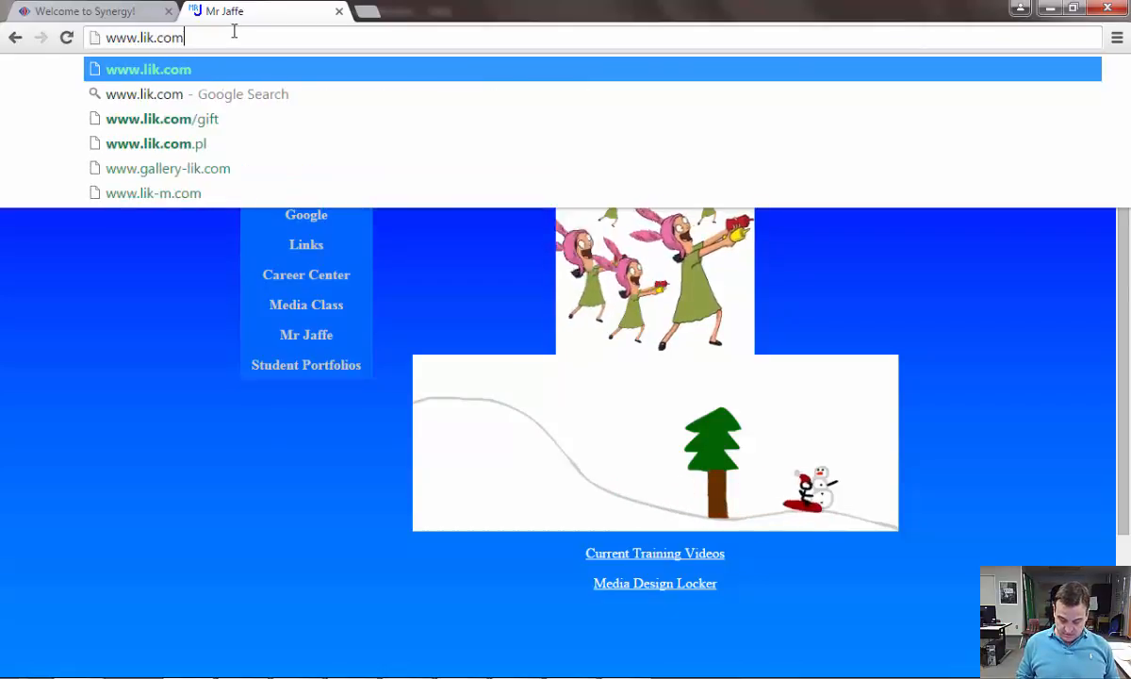
pyautogui.press('Return')
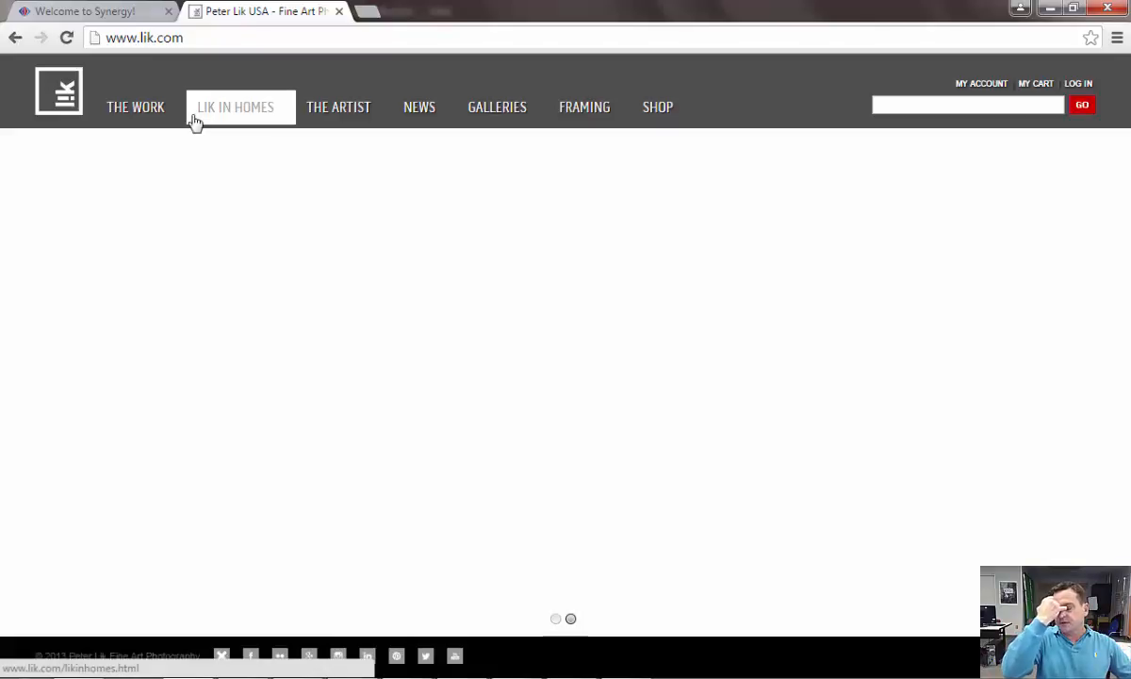
# Step: Open the Europe 2015 collection from the site's works and view the Bella Vista landscape photo
pyautogui.moveTo(142, 117)
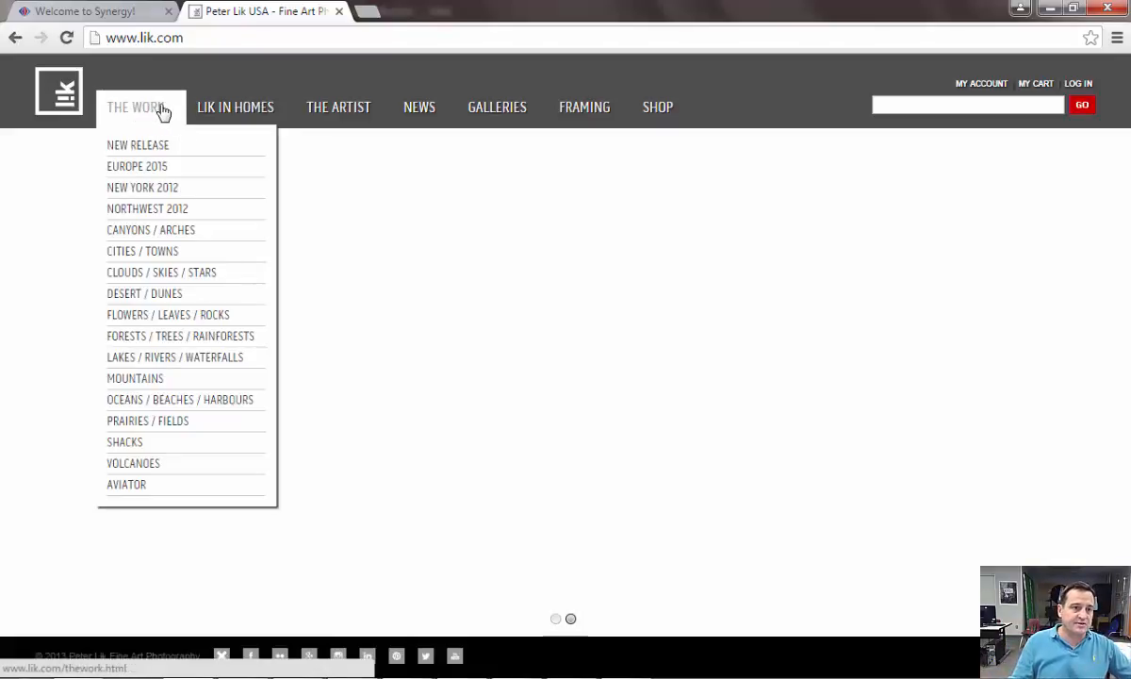
pyautogui.click(137, 167)
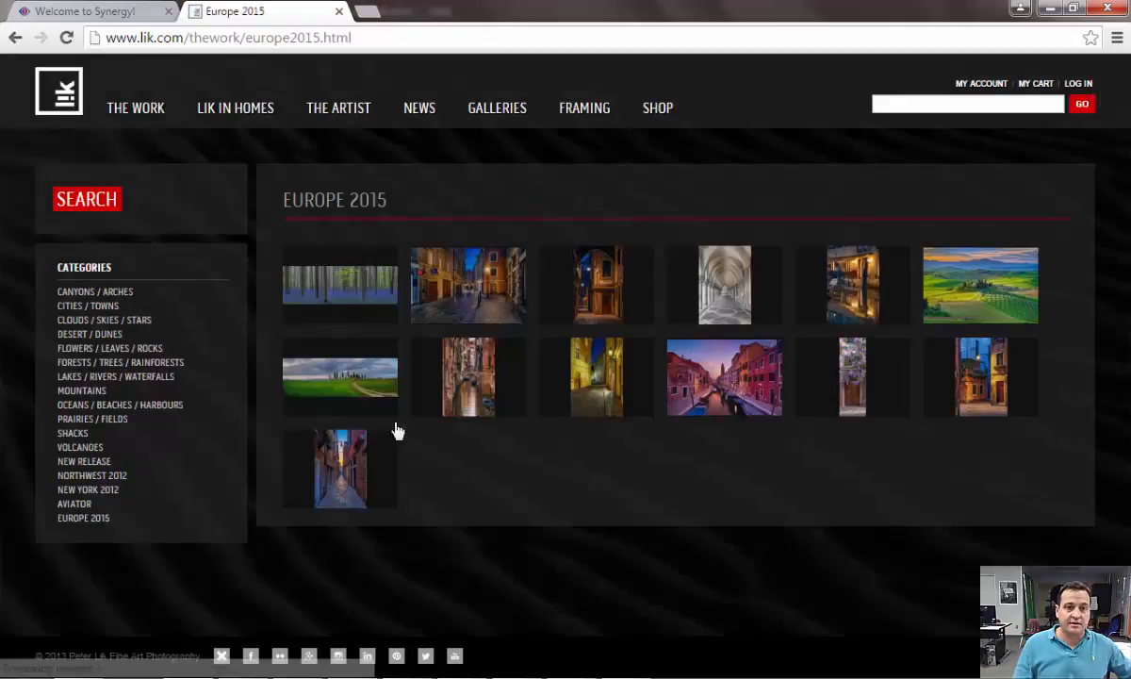
pyautogui.click(990, 295)
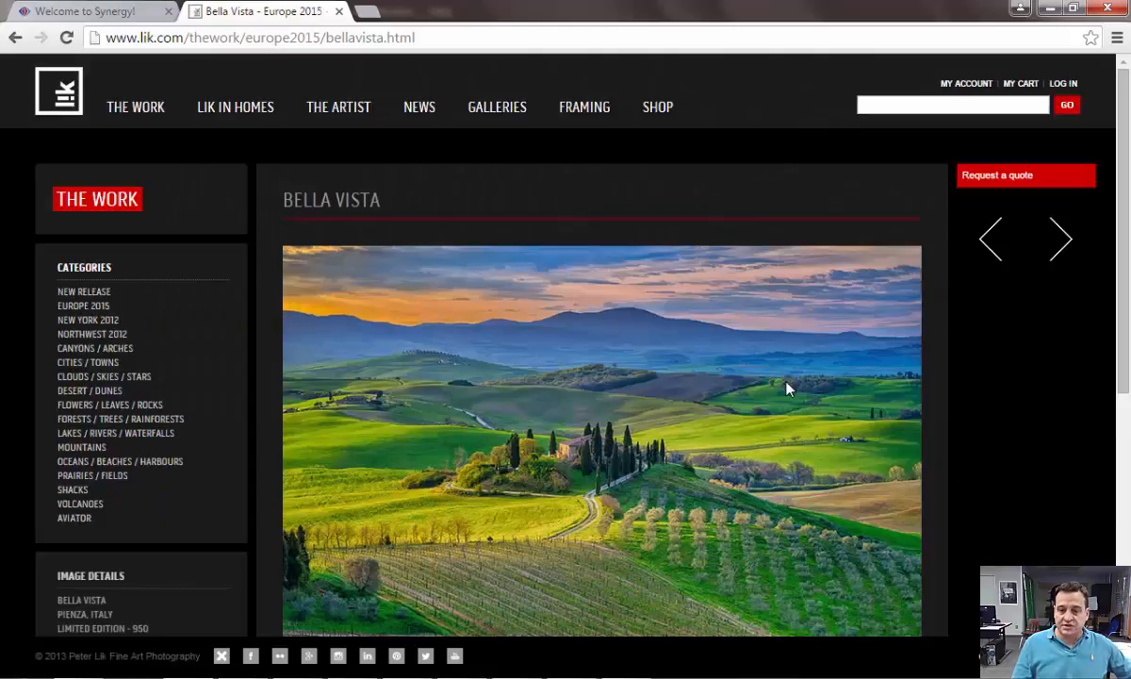
# Step: Save the Bella Vista photo to the Desktop as the JPEG image wg1039_bella_vista
pyautogui.rightClick(638, 388)
pyautogui.click(678, 429)
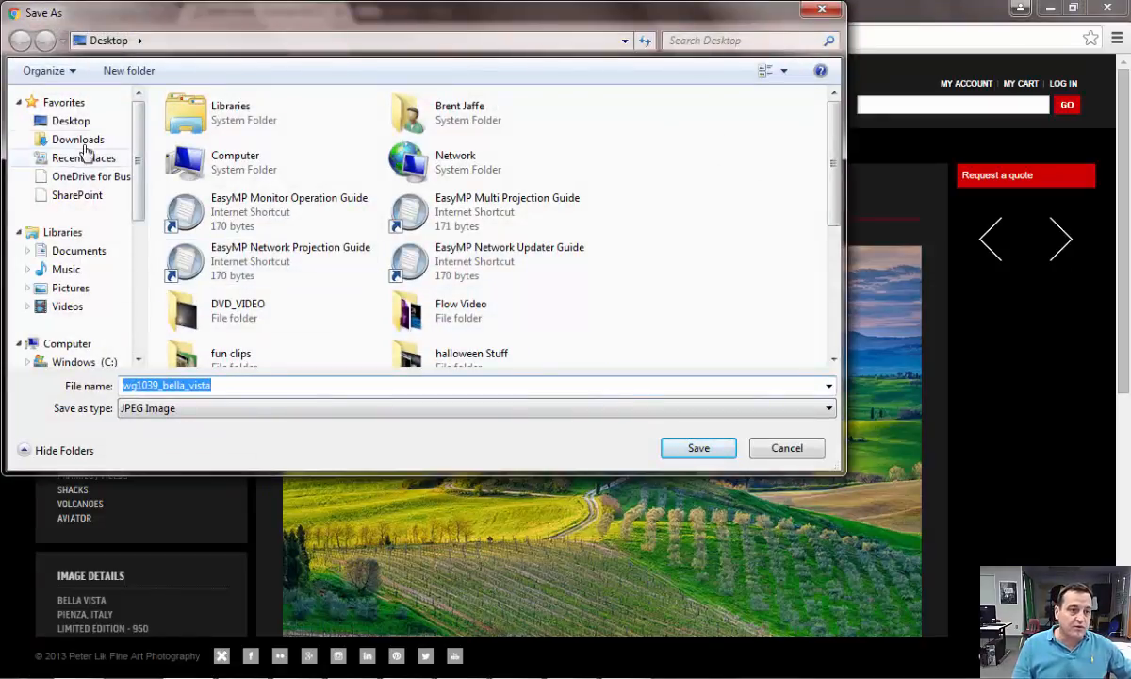
pyautogui.click(64, 101)
pyautogui.click(69, 125)
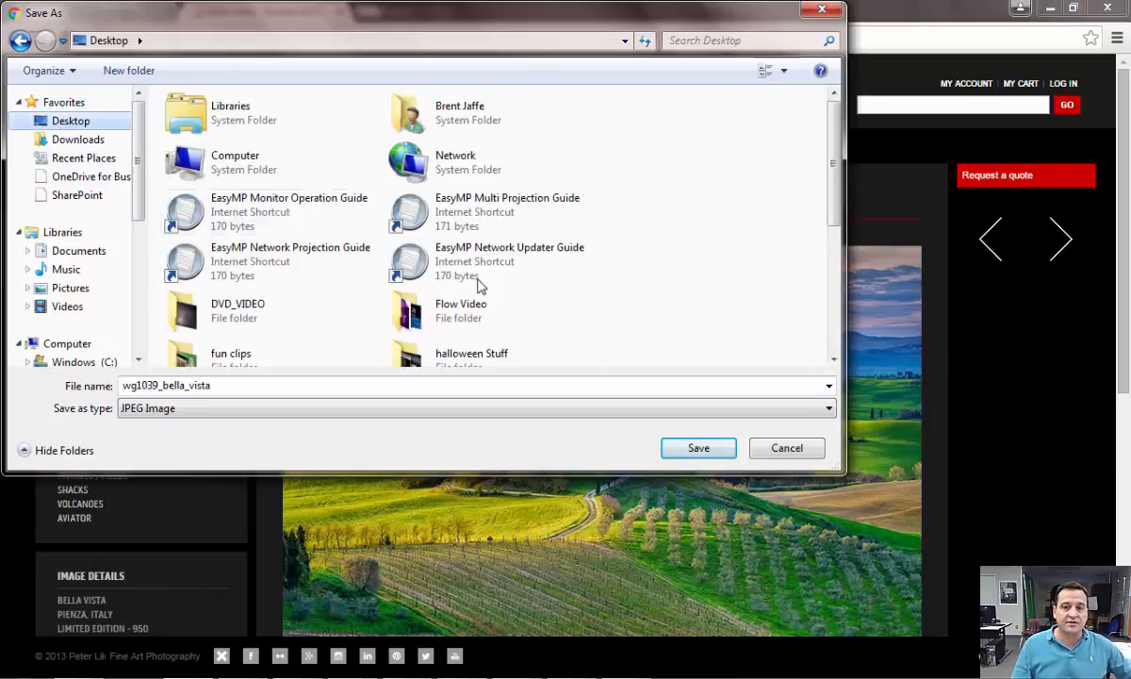
pyautogui.click(679, 443)
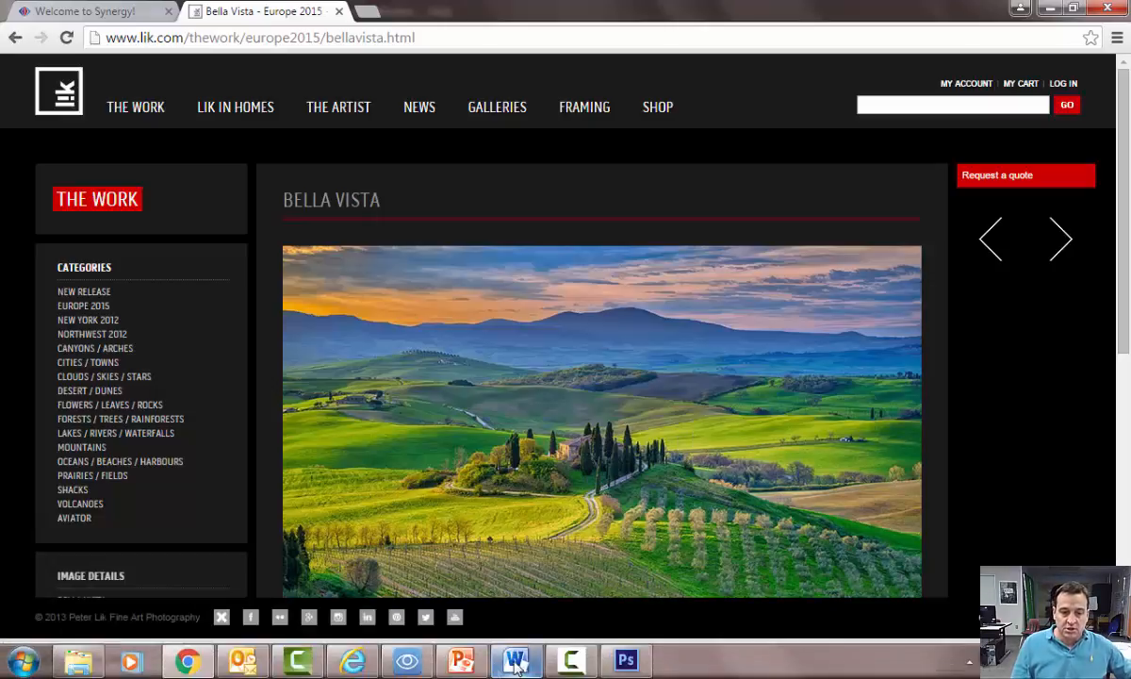
# Step: Switch to Photoshop and open wg1039_bella_vista from the Desktop
pyautogui.click(626, 661)
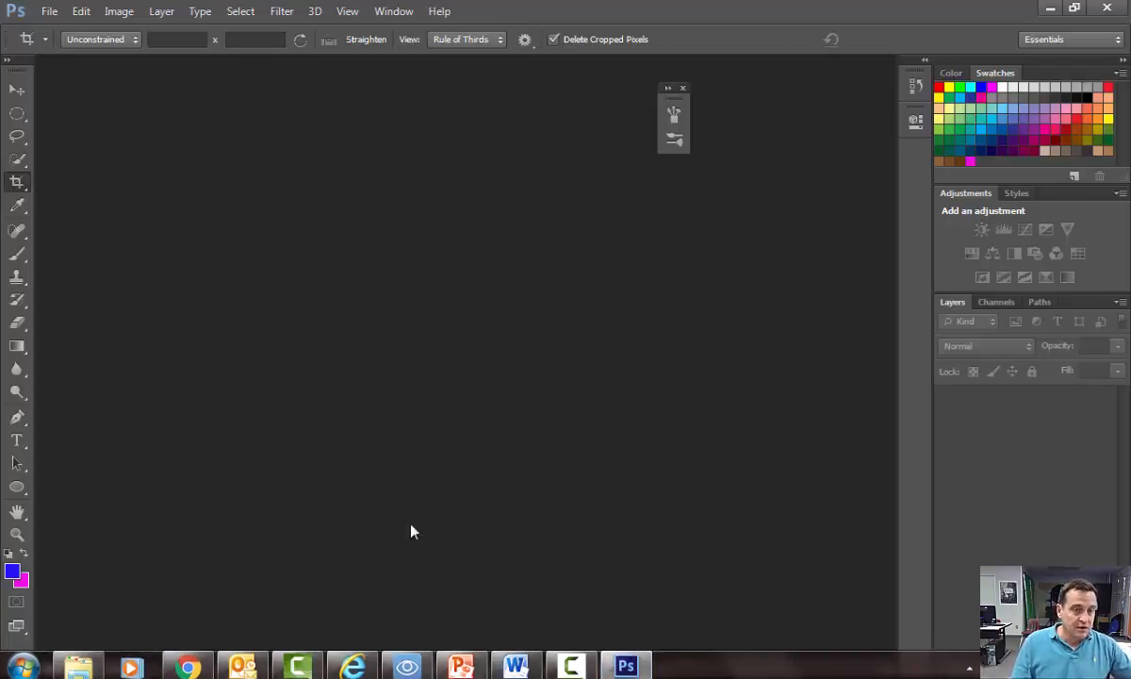
pyautogui.click(47, 14)
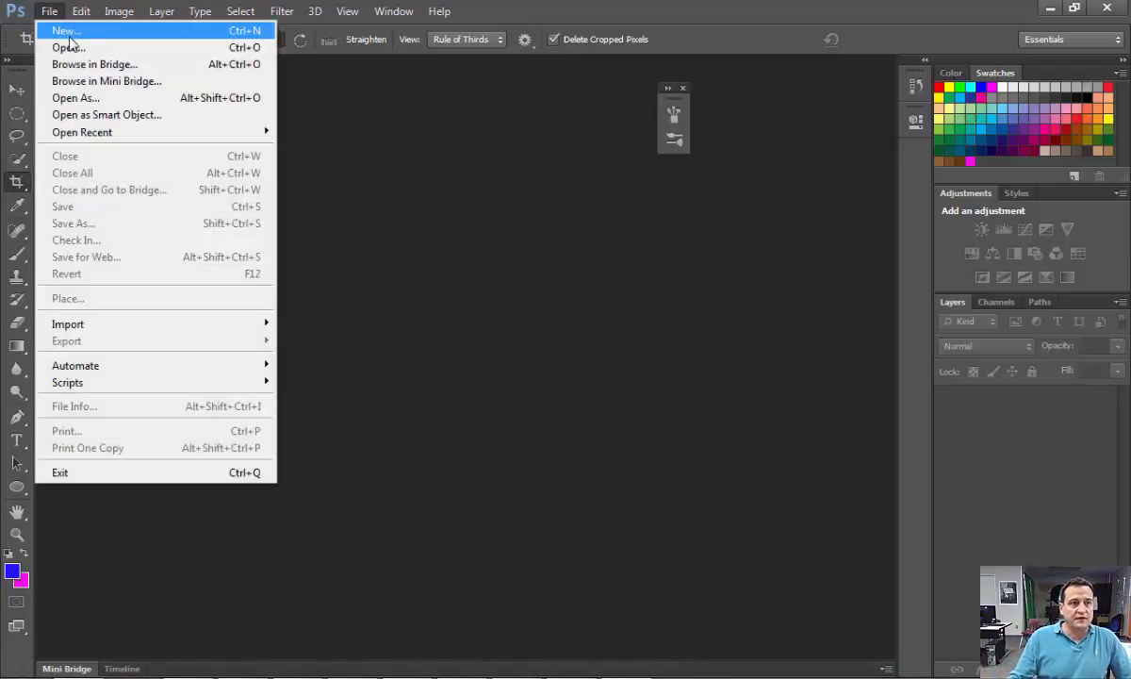
pyautogui.click(70, 48)
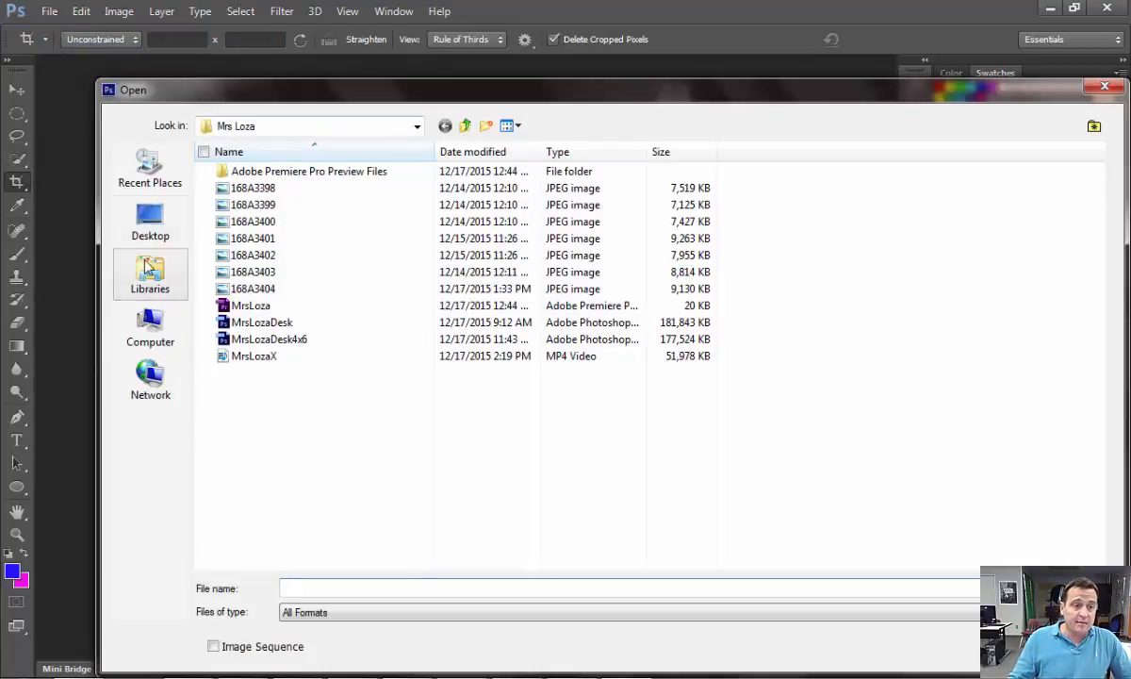
pyautogui.click(149, 227)
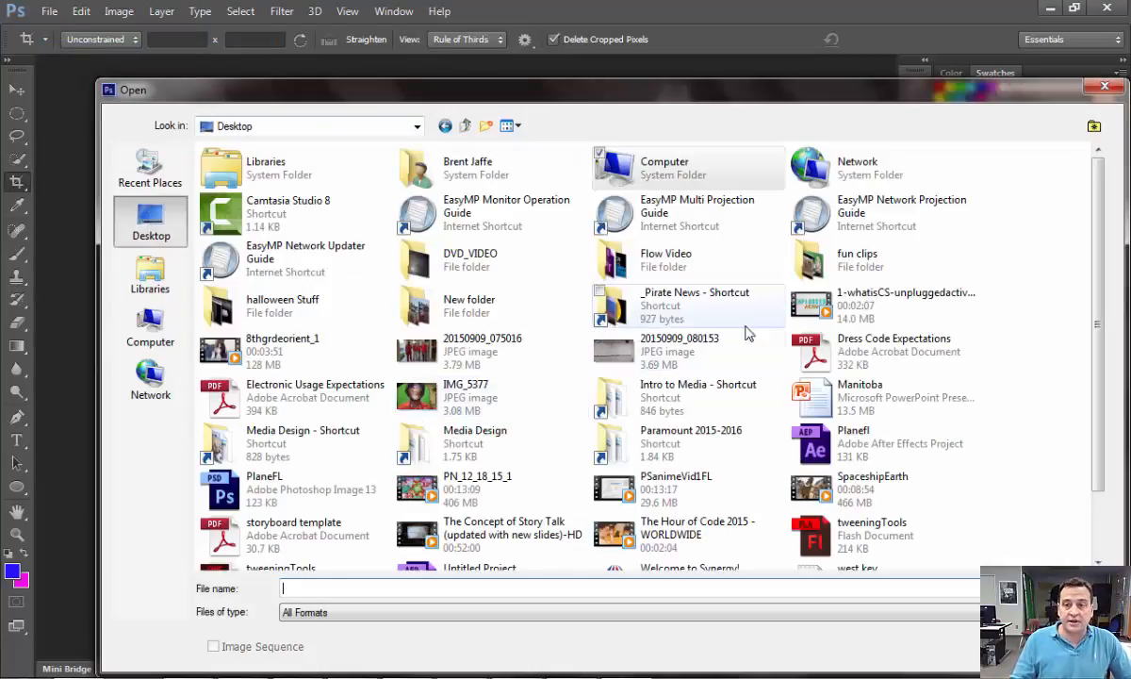
pyautogui.scroll(-2, 1043, 478)
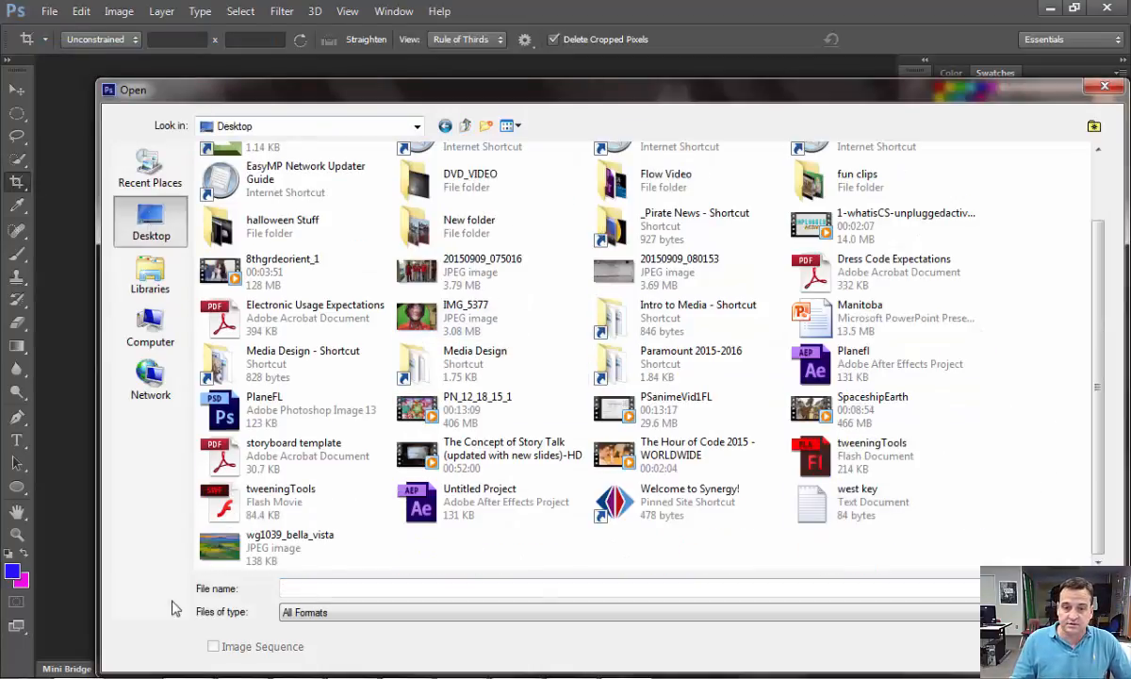
pyautogui.doubleClick(271, 544)
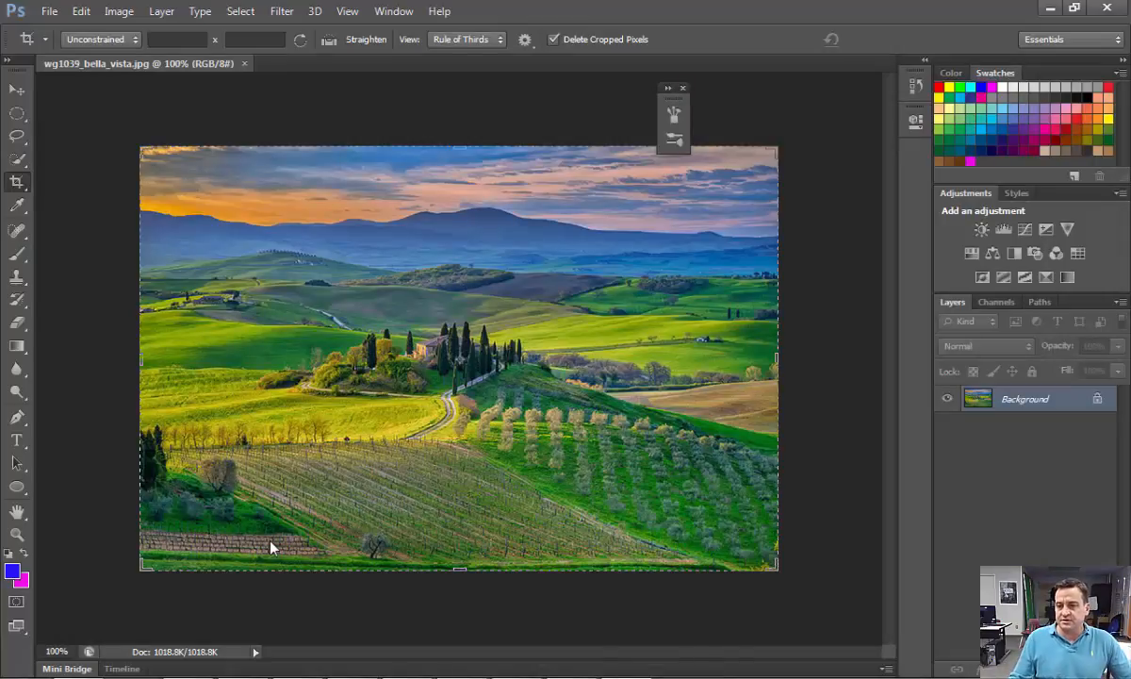
# Step: Convert the locked Background layer into a regular editable layer, keeping the default settings
pyautogui.doubleClick(1018, 401)
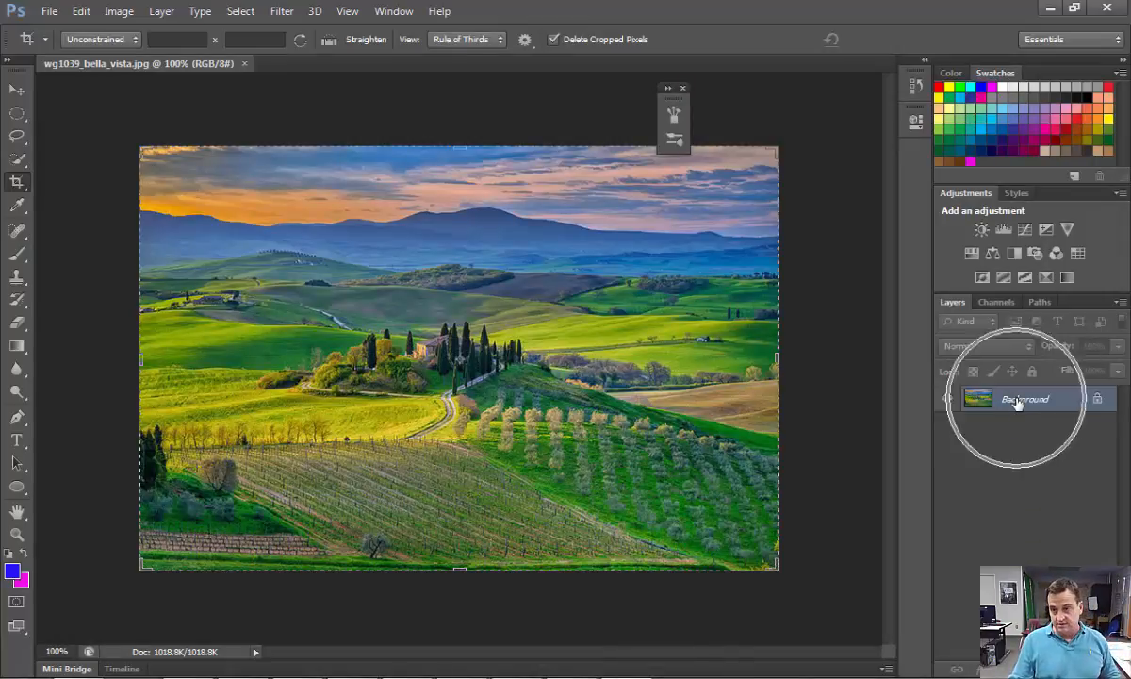
pyautogui.click(854, 246)
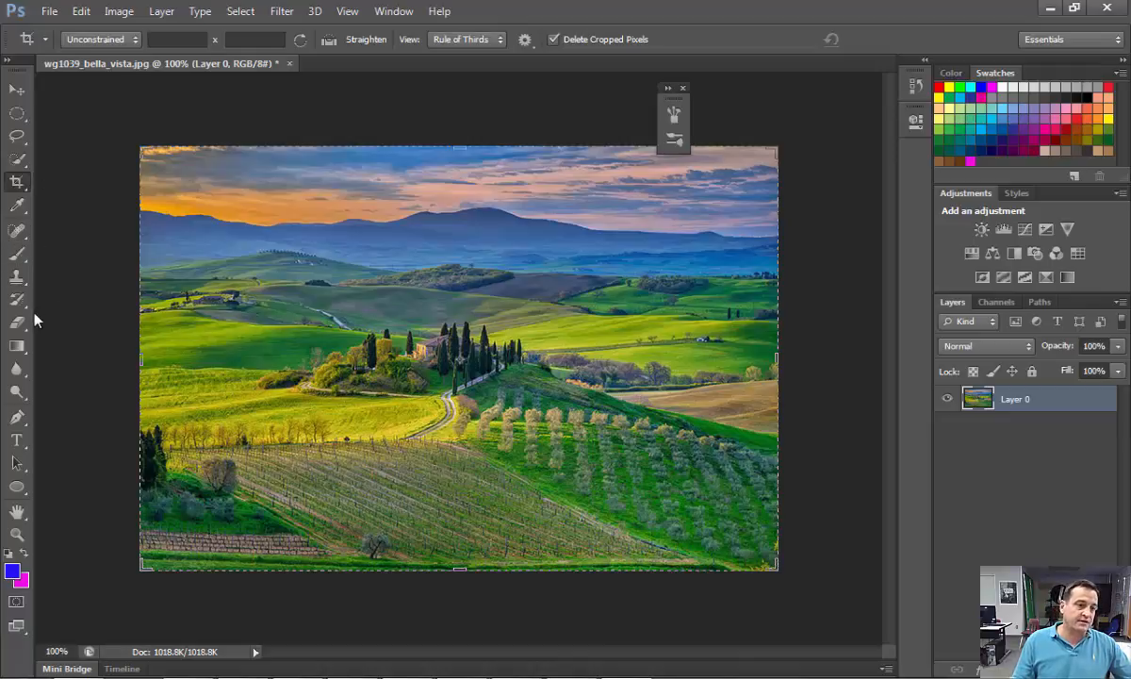
# Step: Set the Horizontal Type tool's font to Goudy Stout
pyautogui.click(16, 440)
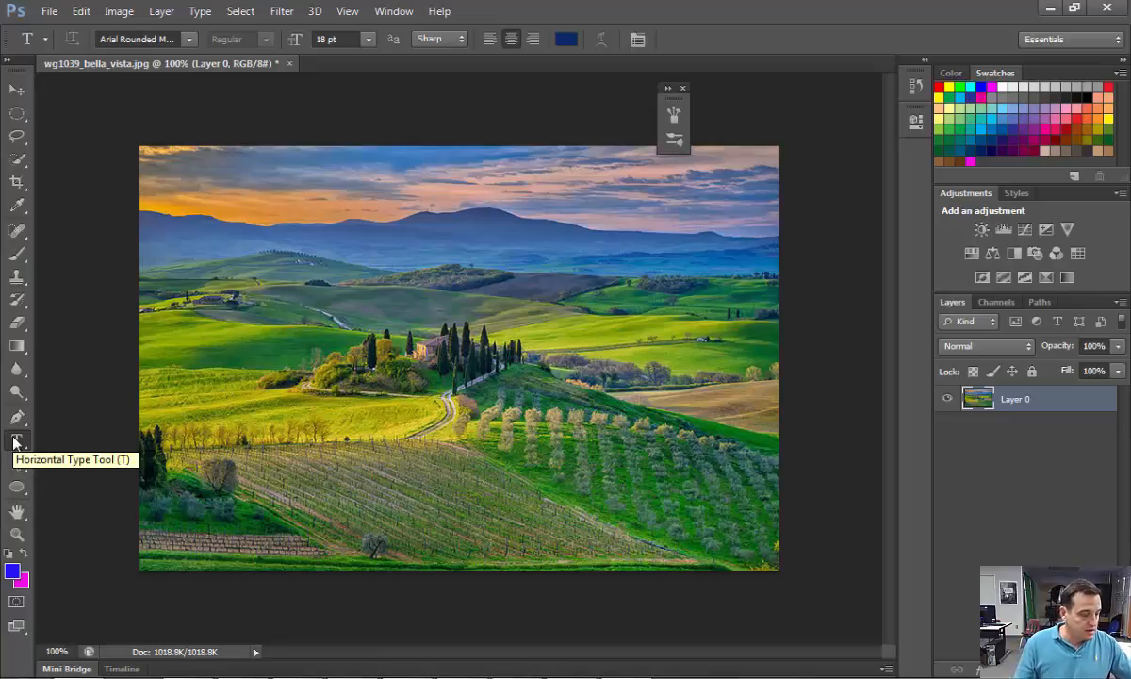
pyautogui.click(190, 40)
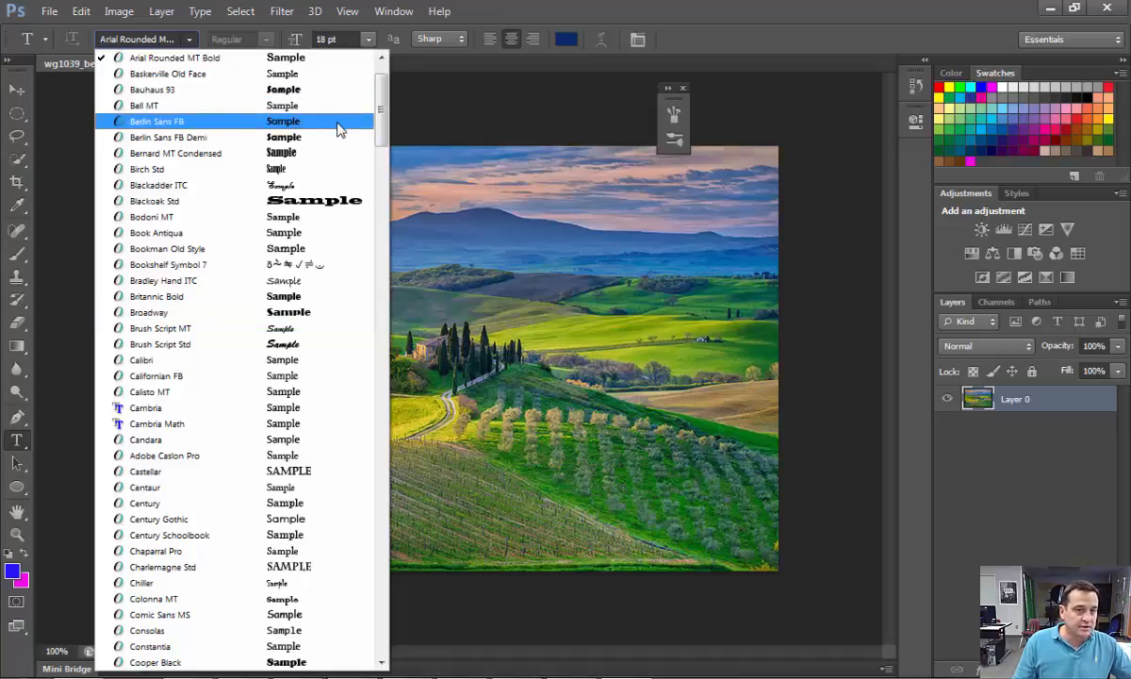
pyautogui.scroll(-1, 379, 113)
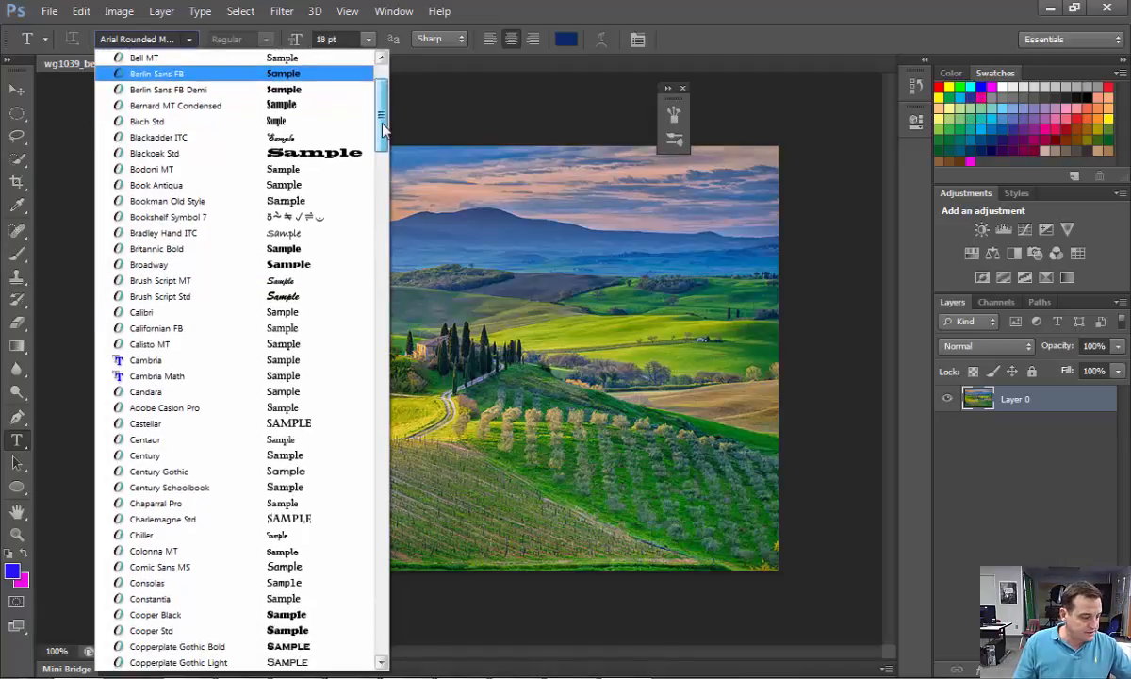
pyautogui.scroll(-2, 381, 130)
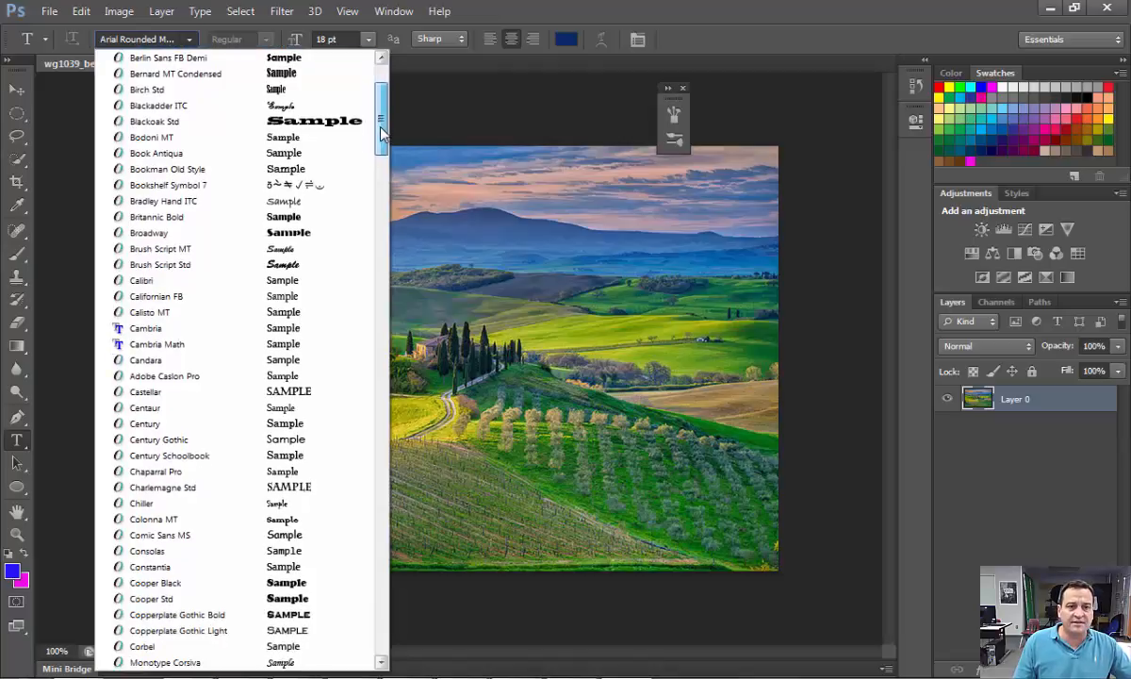
pyautogui.scroll(1, 382, 134)
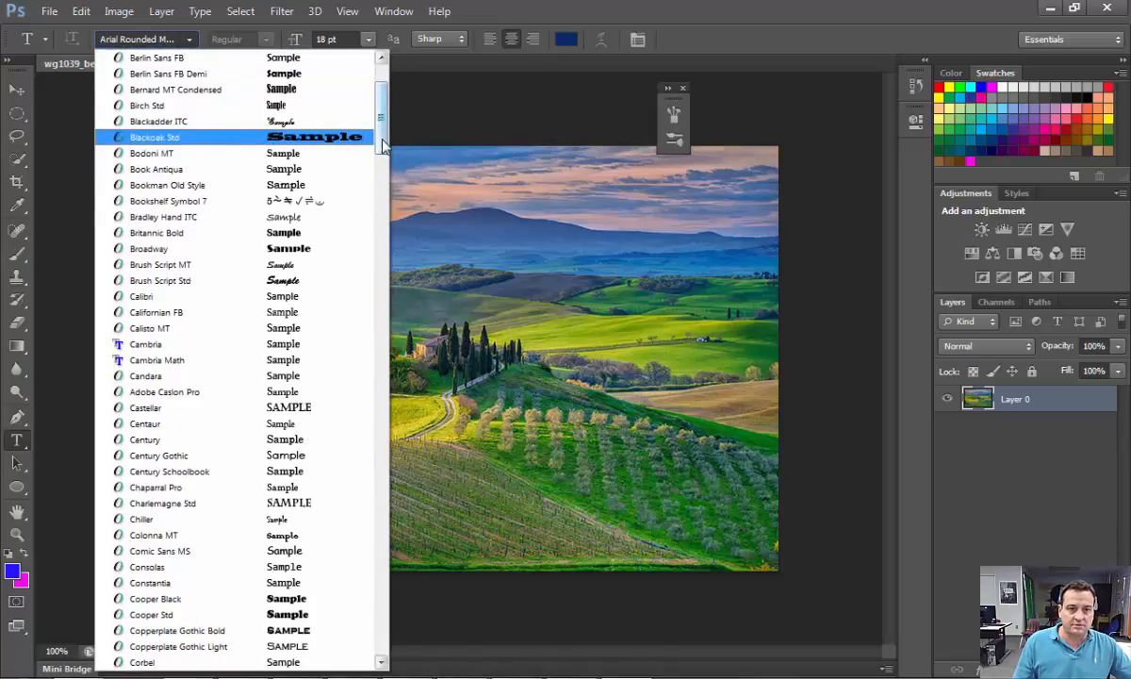
pyautogui.scroll(-4, 380, 172)
pyautogui.moveTo(380, 173); pyautogui.dragTo(383, 268)
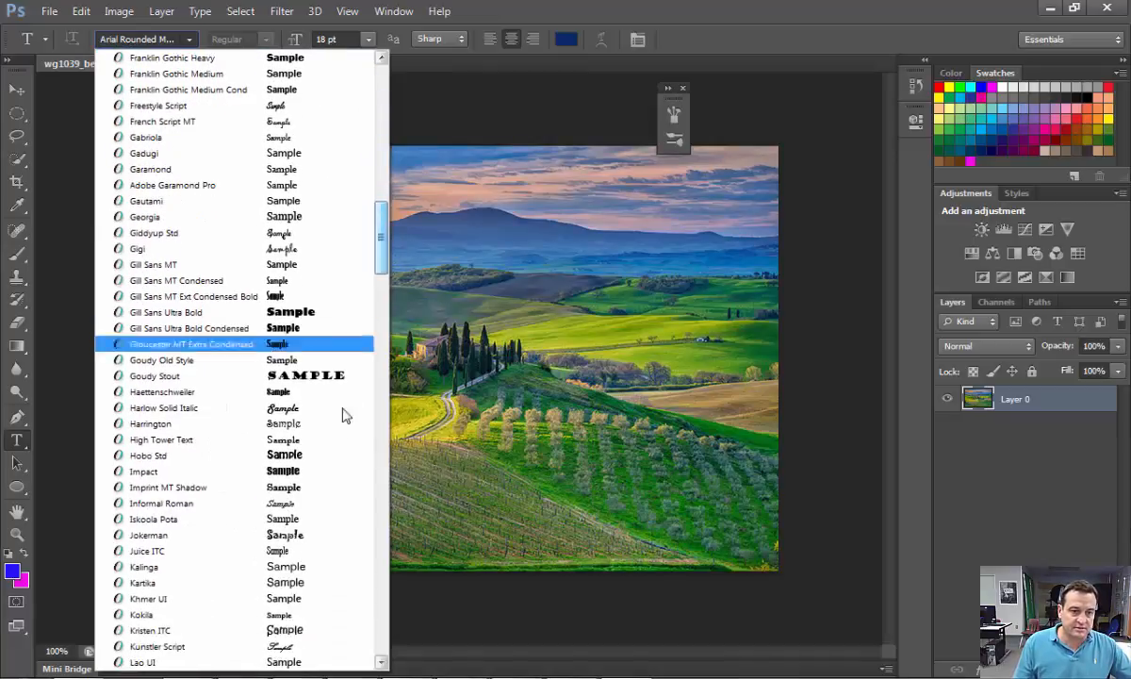
pyautogui.click(287, 376)
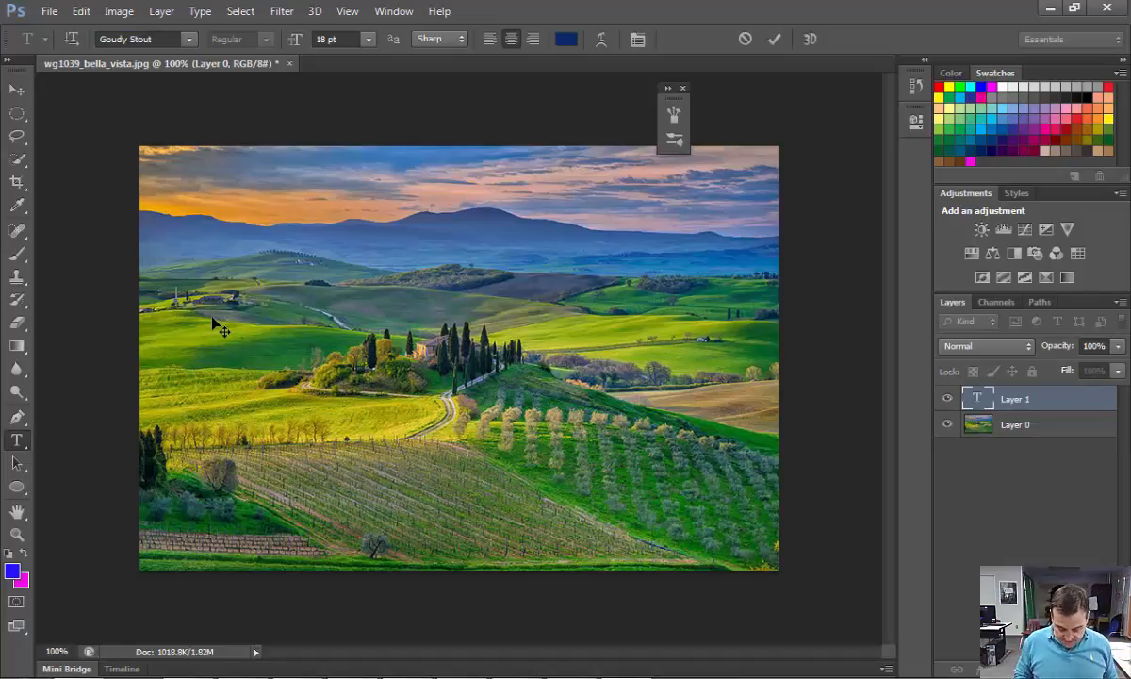
# Step: Enter the person's title and name as 18 pt Goudy Stout text over the distant hills, show the character settings, and commit the text
pyautogui.write('BE')
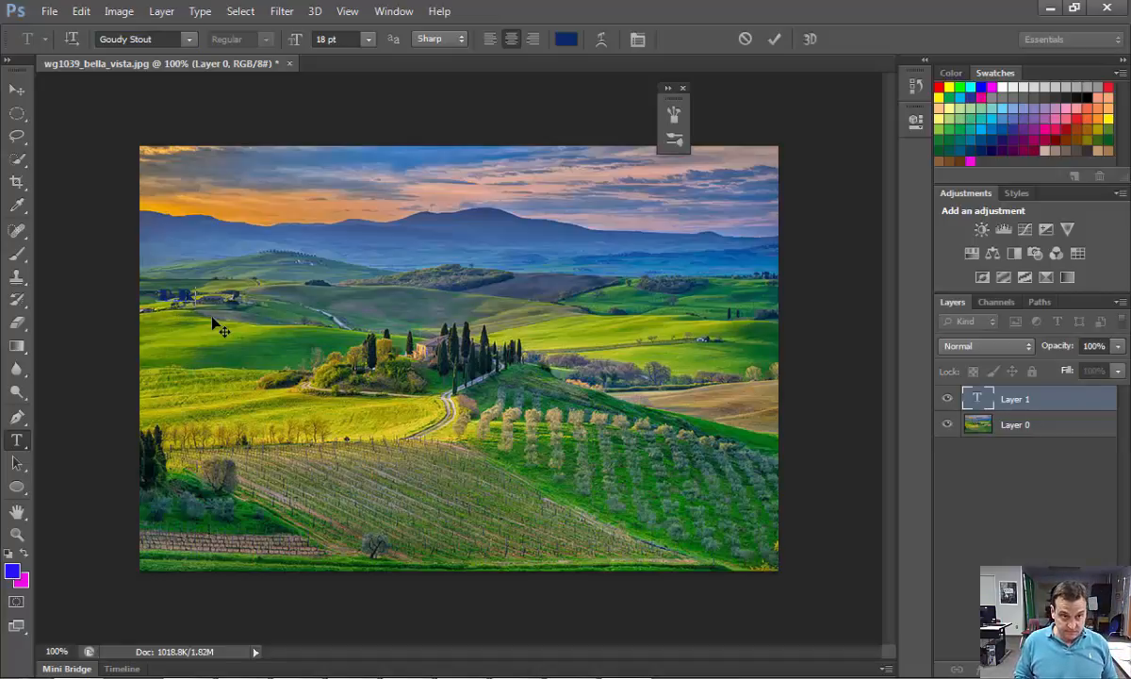
pyautogui.write('RESILIENT')
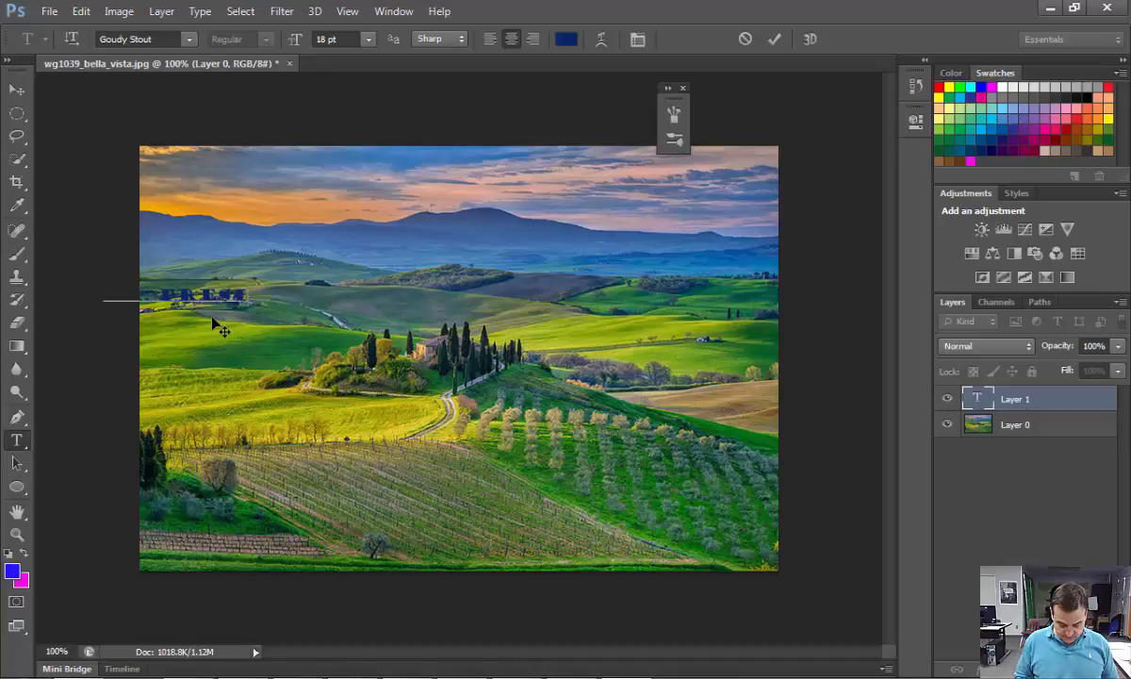
pyautogui.write('IATE')
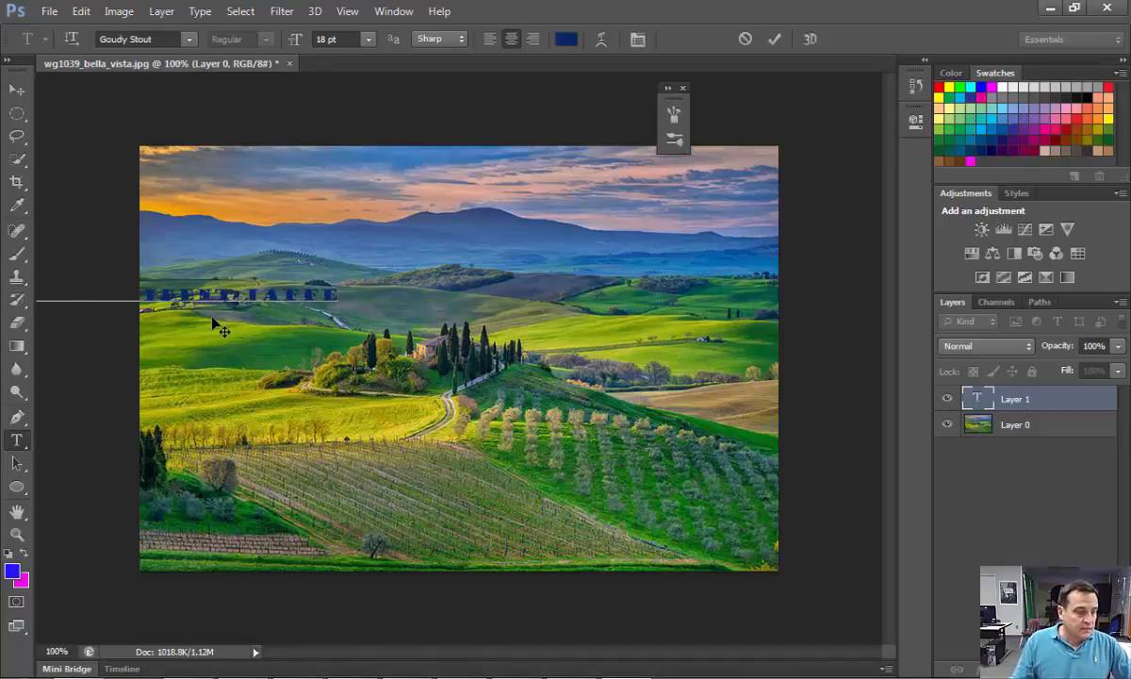
pyautogui.hotkey('ctrl', 't')
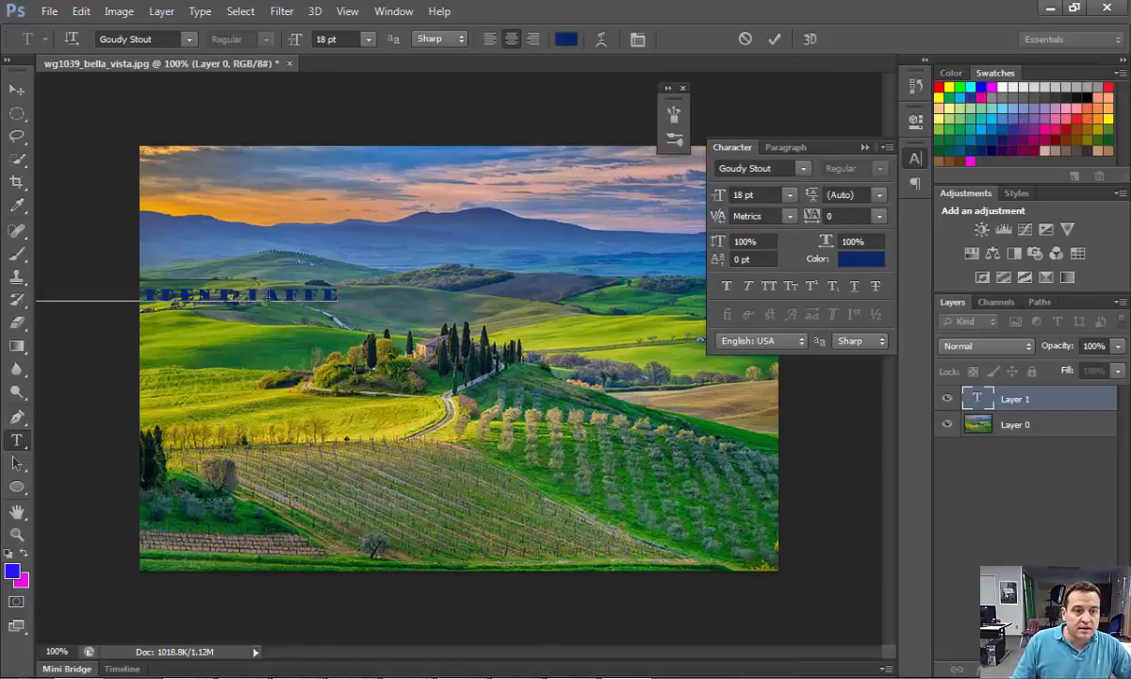
pyautogui.click(775, 39)
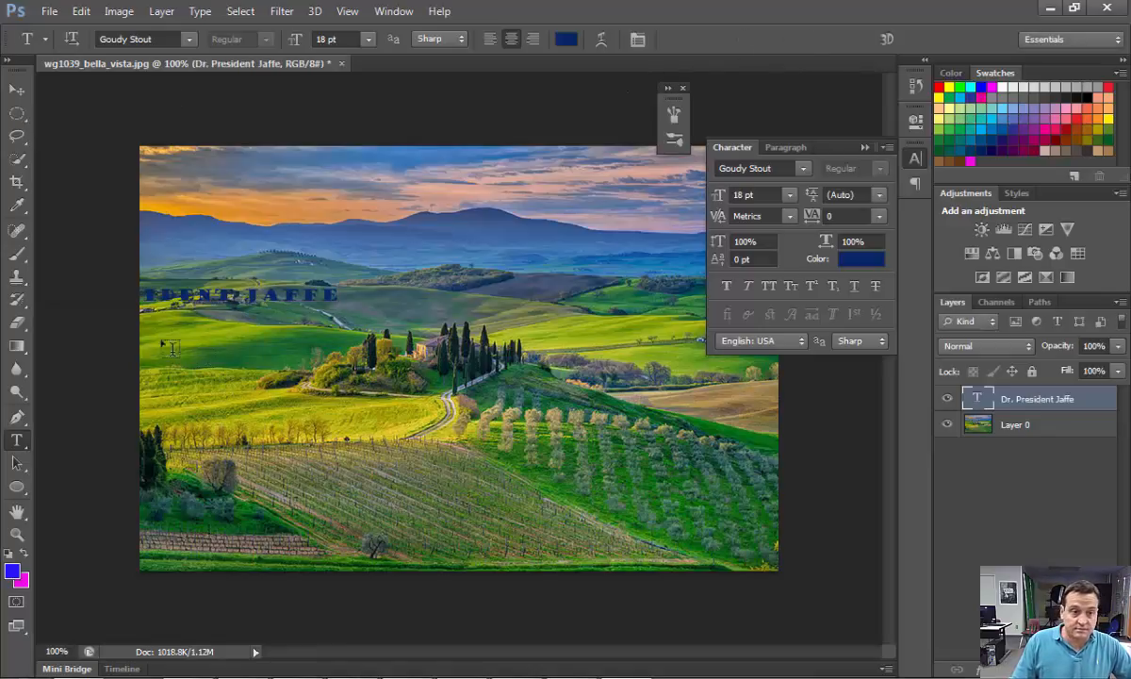
# Step: Move the name text to the middle of the landscape above the farmhouse and collapse the character settings
pyautogui.click(17, 88)
pyautogui.moveTo(364, 311); pyautogui.dragTo(636, 333)
pyautogui.click(864, 148)
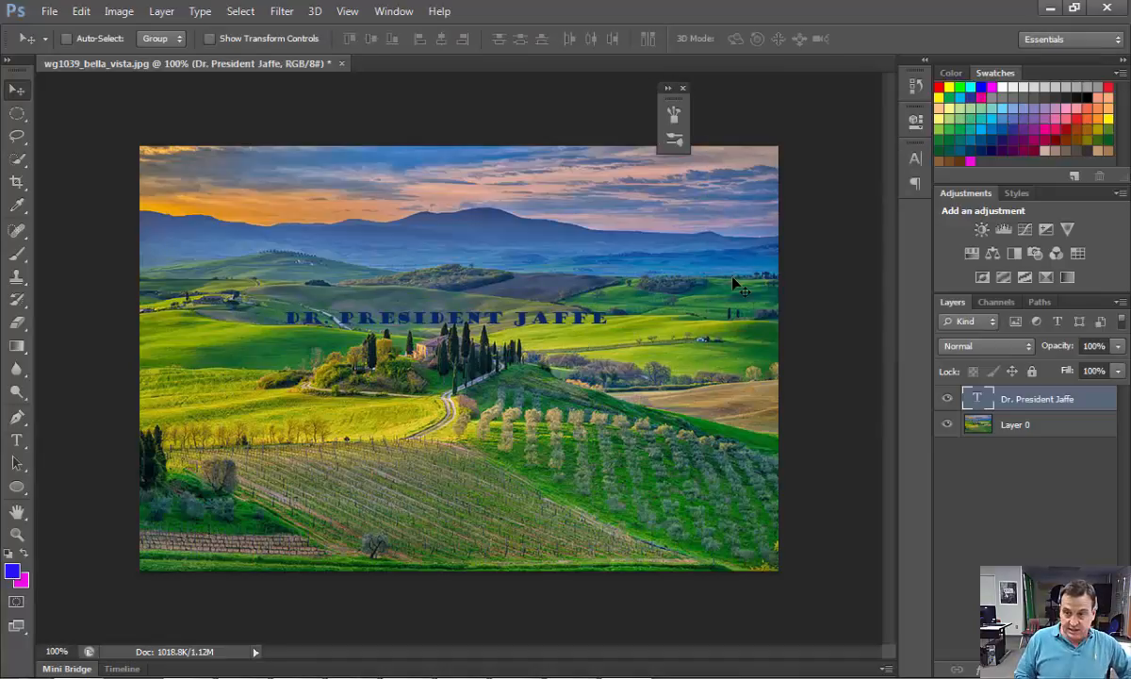
# Step: Free-transform the name text to about 191% width and 528% height, spanning the middle of the image, and apply the transformation
pyautogui.hotkey('ctrl', 't')
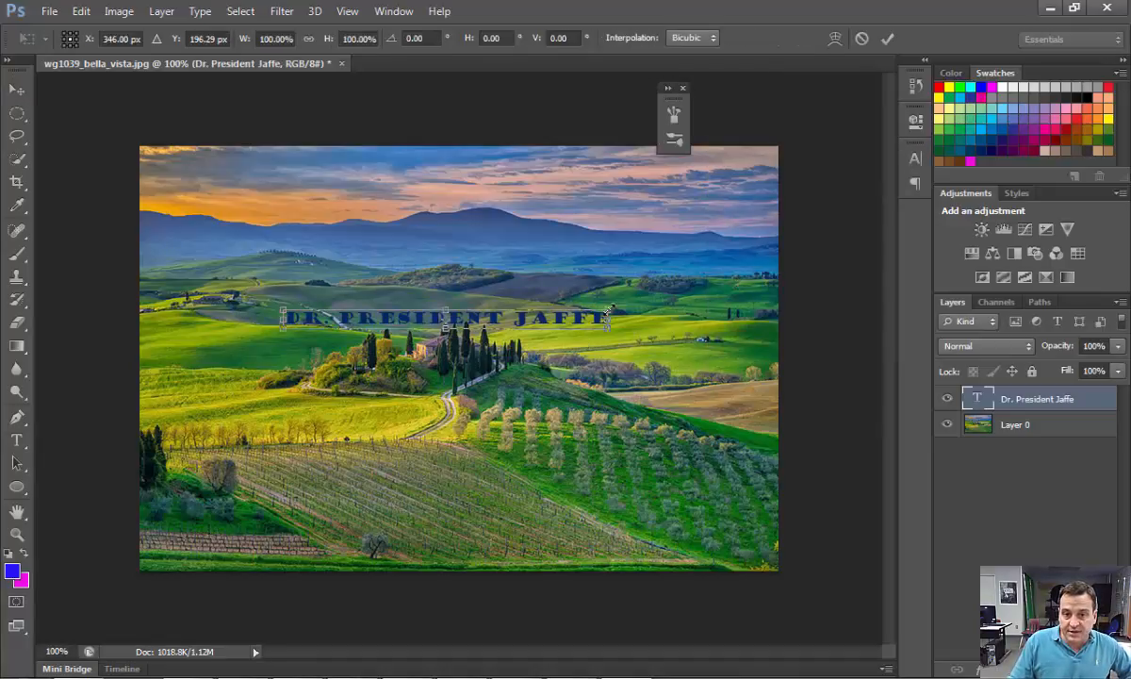
pyautogui.moveTo(608, 311); pyautogui.dragTo(724, 204)
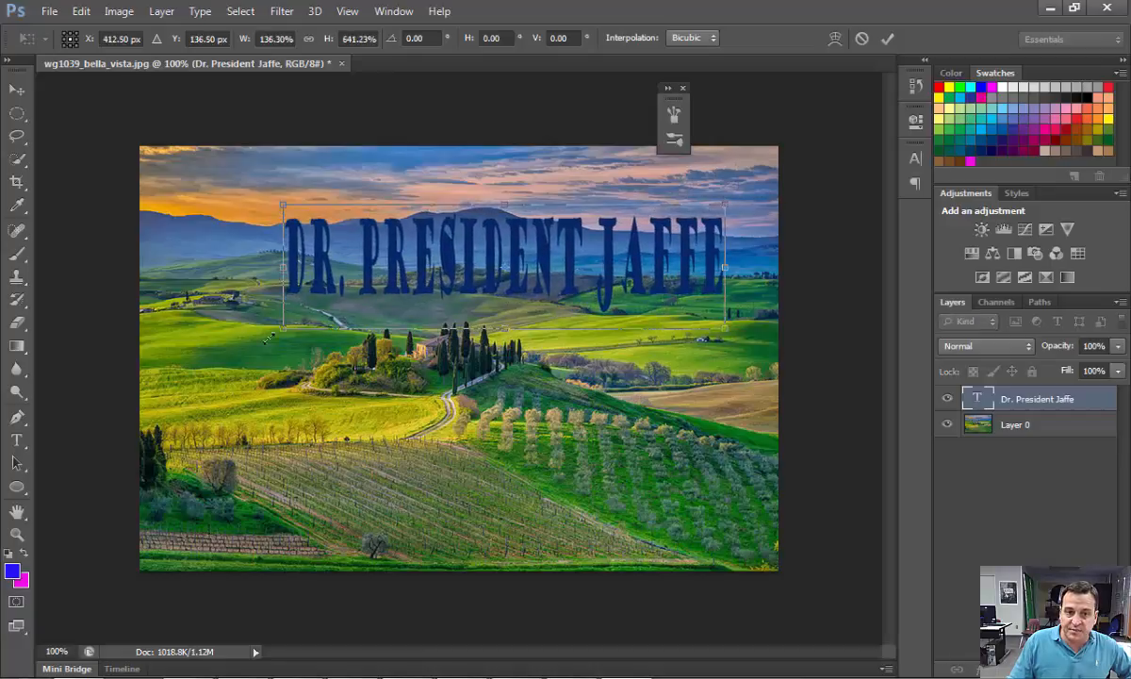
pyautogui.moveTo(279, 325); pyautogui.dragTo(152, 307)
pyautogui.moveTo(443, 255); pyautogui.dragTo(473, 345)
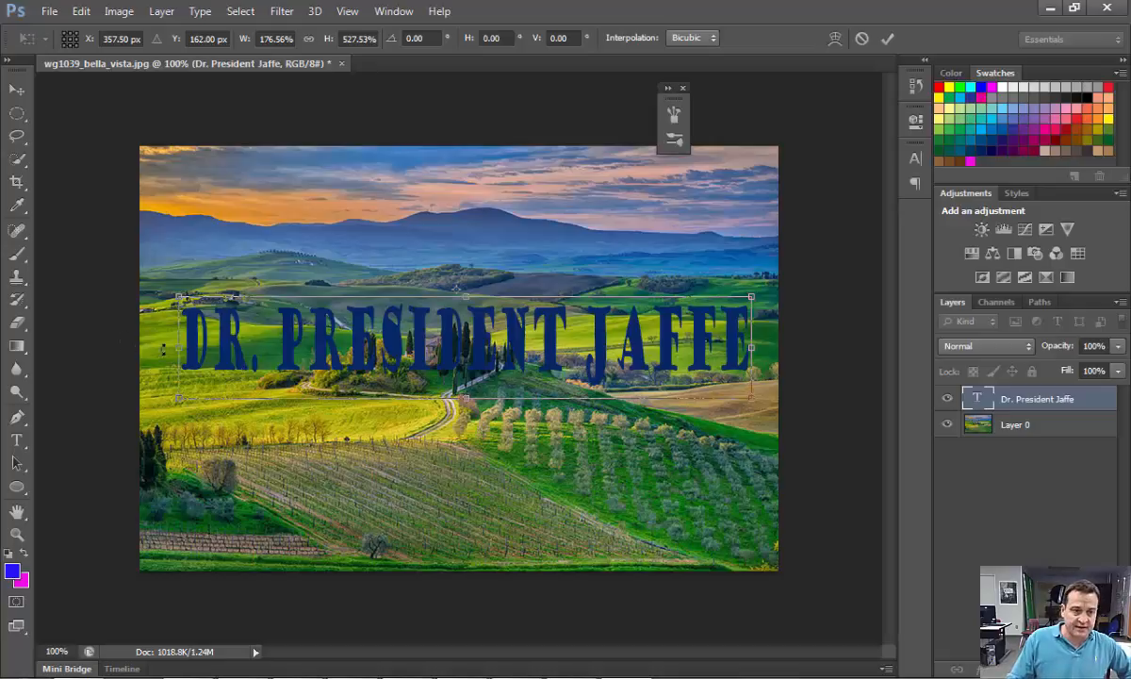
pyautogui.moveTo(176, 348); pyautogui.dragTo(149, 348)
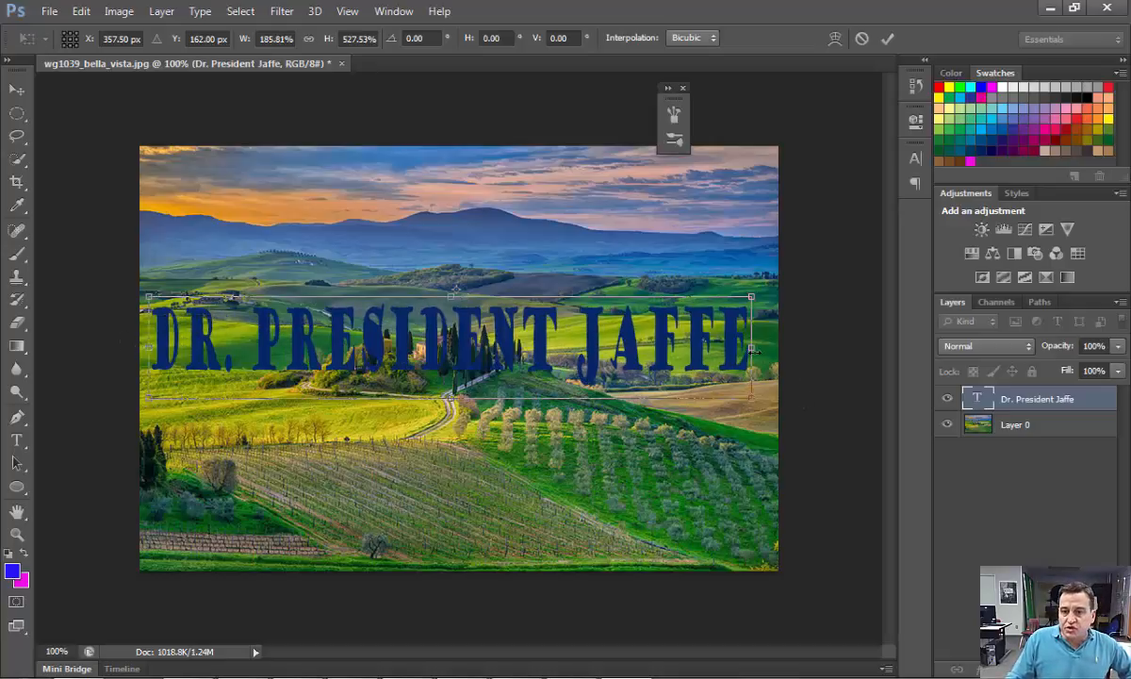
pyautogui.moveTo(751, 349); pyautogui.dragTo(768, 348)
pyautogui.click(17, 441)
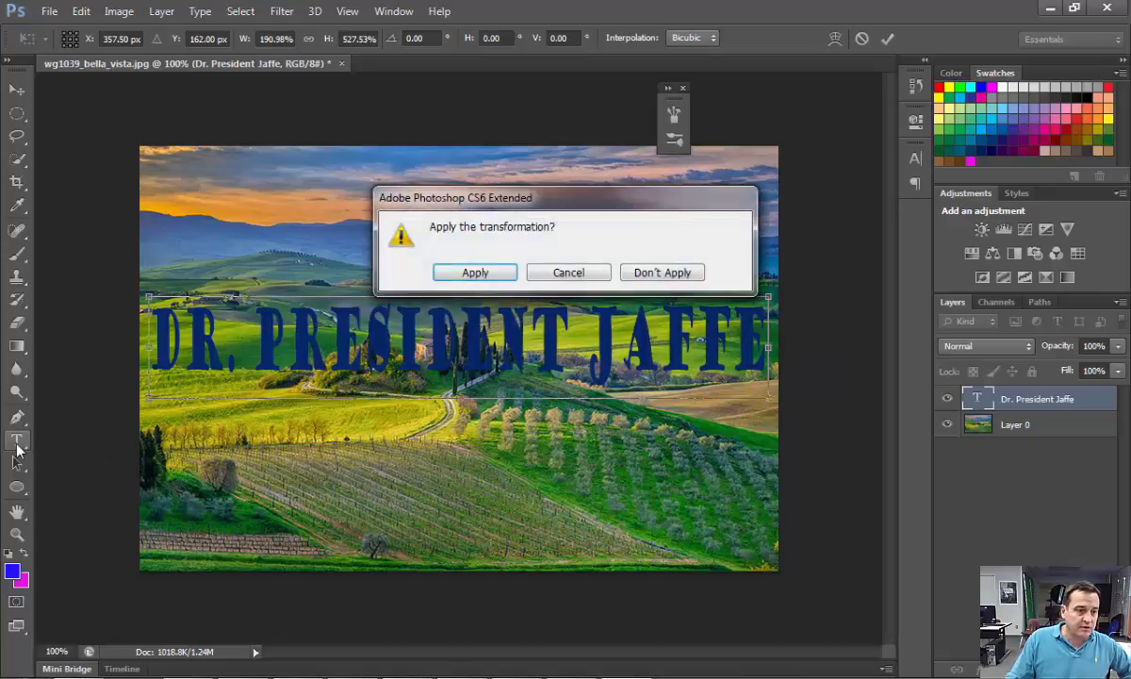
pyautogui.click(475, 273)
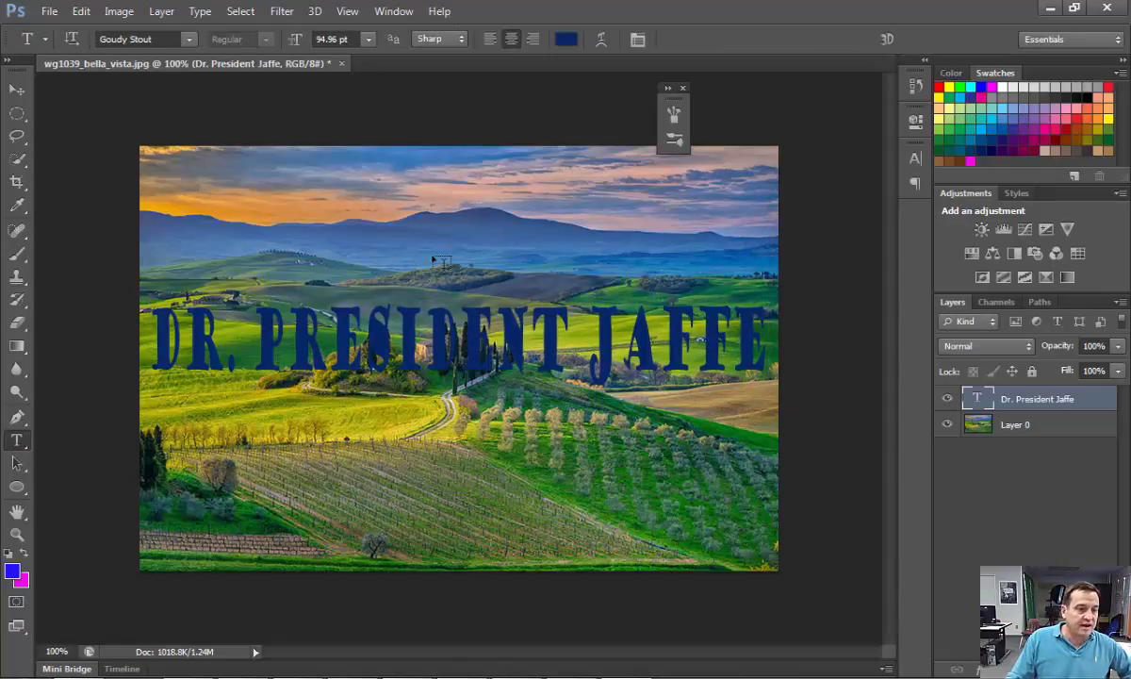
# Step: Change the name text's color to the near-white f3f5f8
pyautogui.click(566, 39)
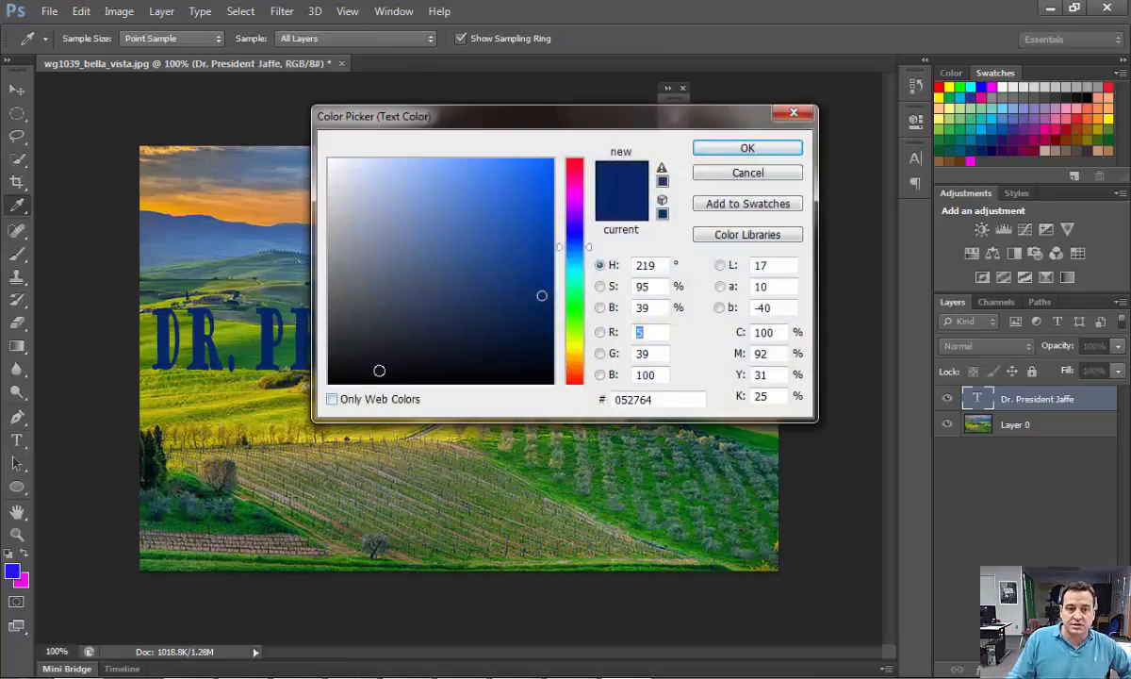
pyautogui.click(332, 165)
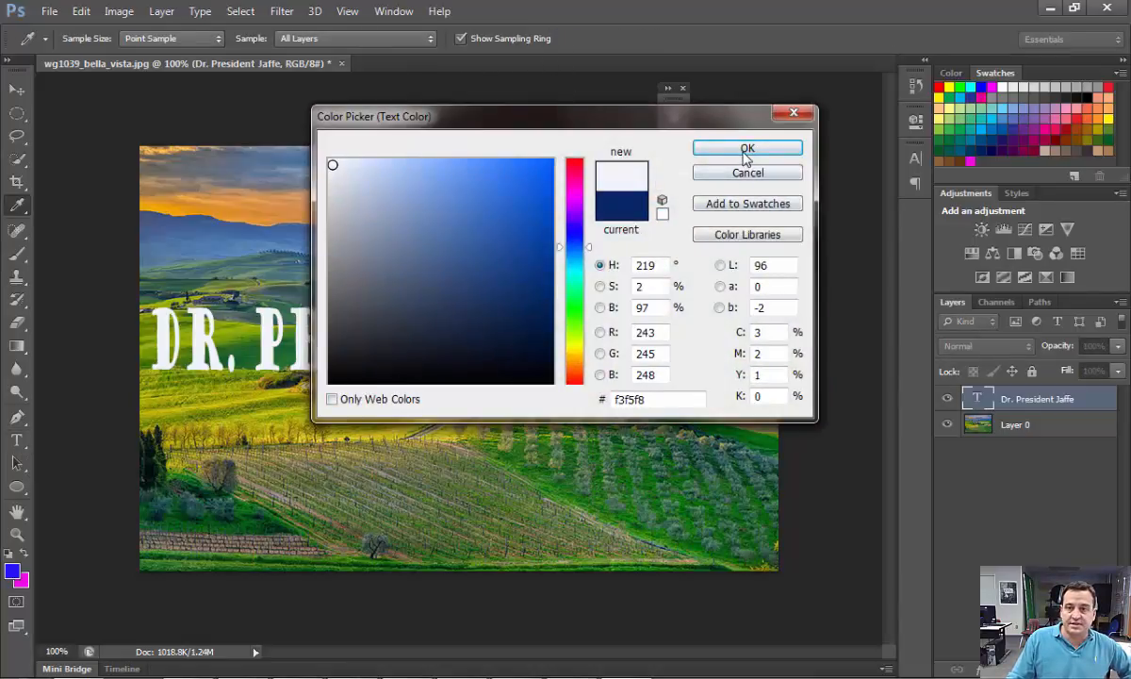
pyautogui.click(744, 151)
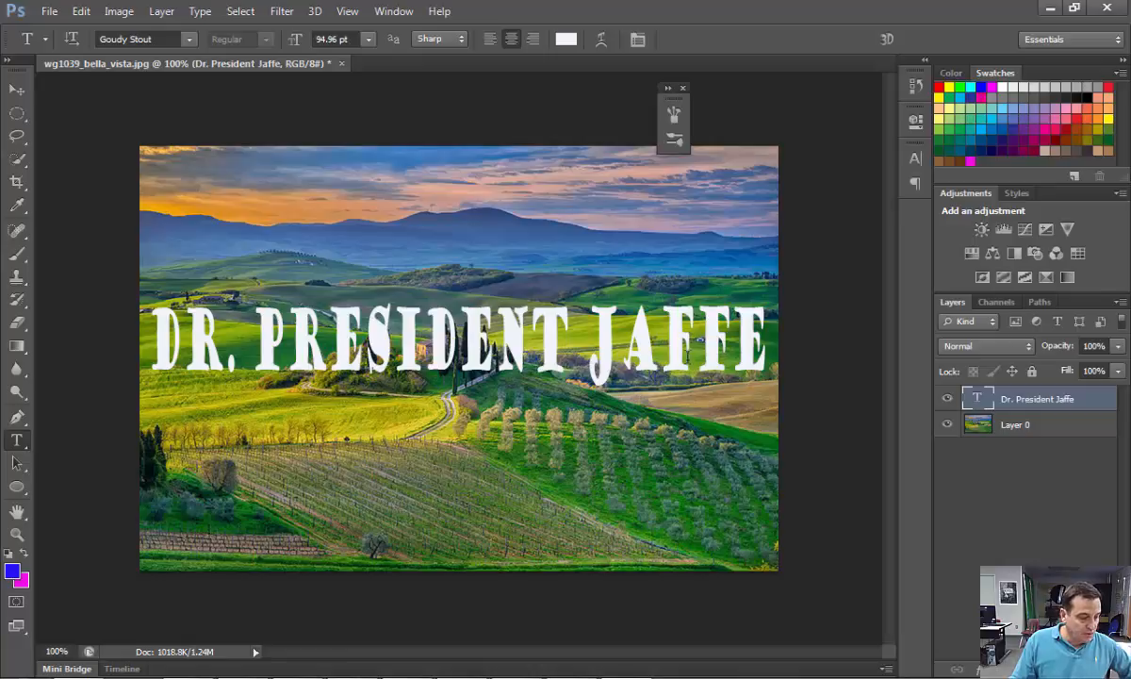
# Step: Move the name text layer beneath Layer 0 in the layer order
pyautogui.click(1045, 403)
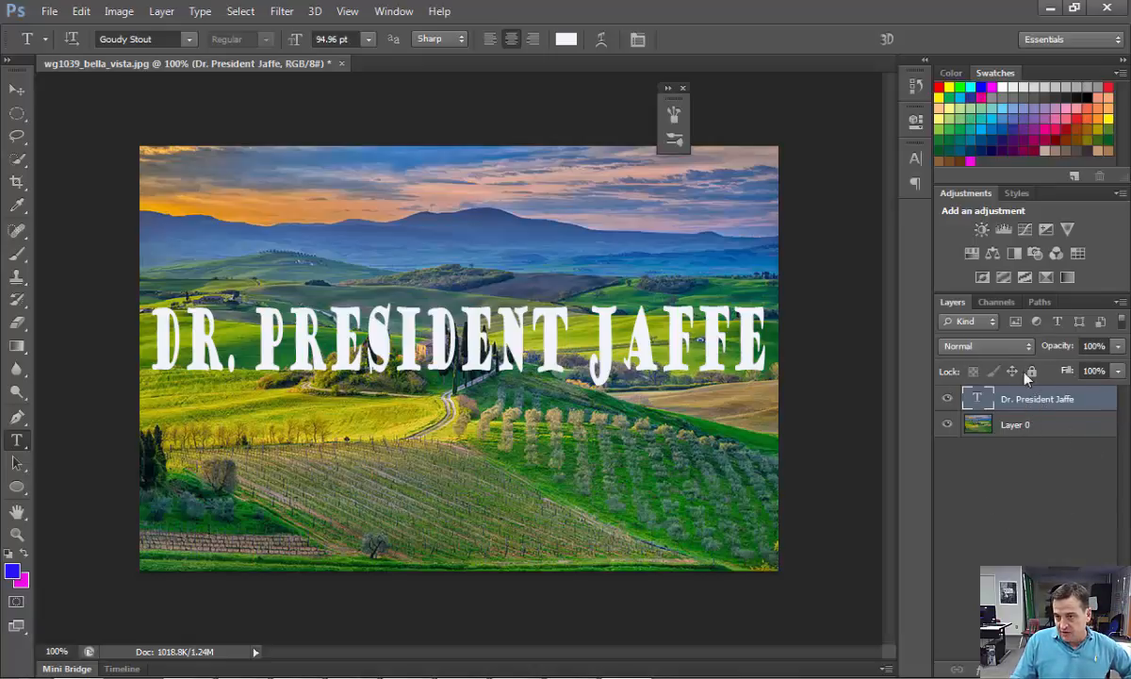
pyautogui.moveTo(1027, 402); pyautogui.dragTo(1029, 458)
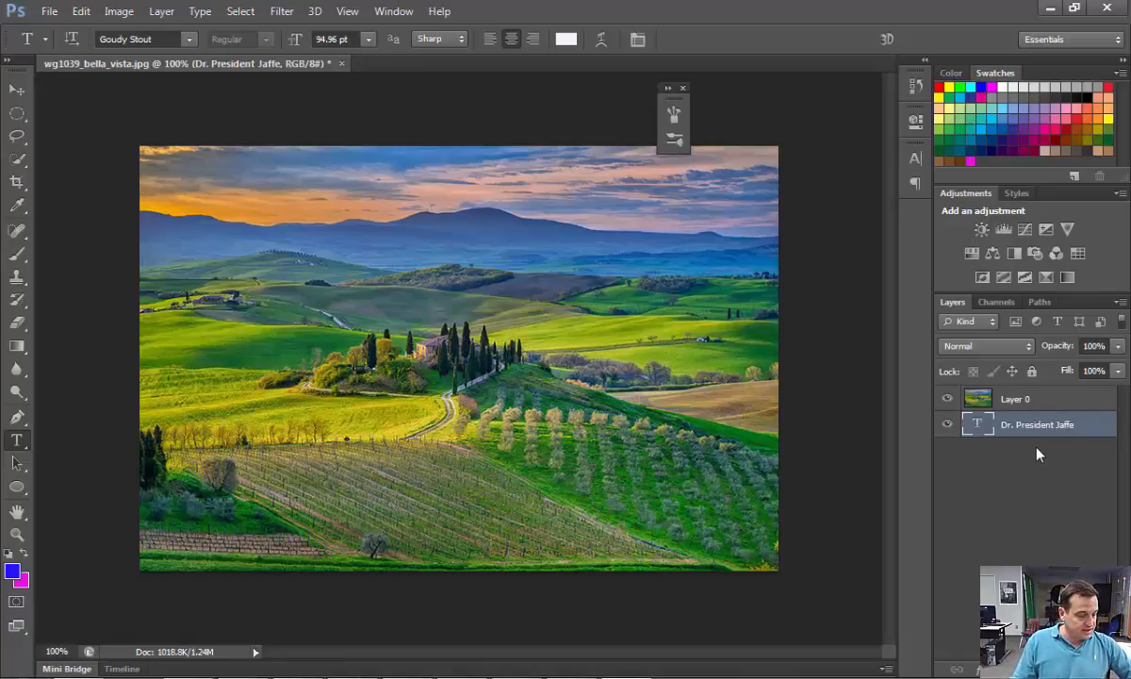
# Step: Clip Layer 0 to the name text layer with a clipping mask and shift the photo slightly lower inside the lettering
pyautogui.click(1015, 401)
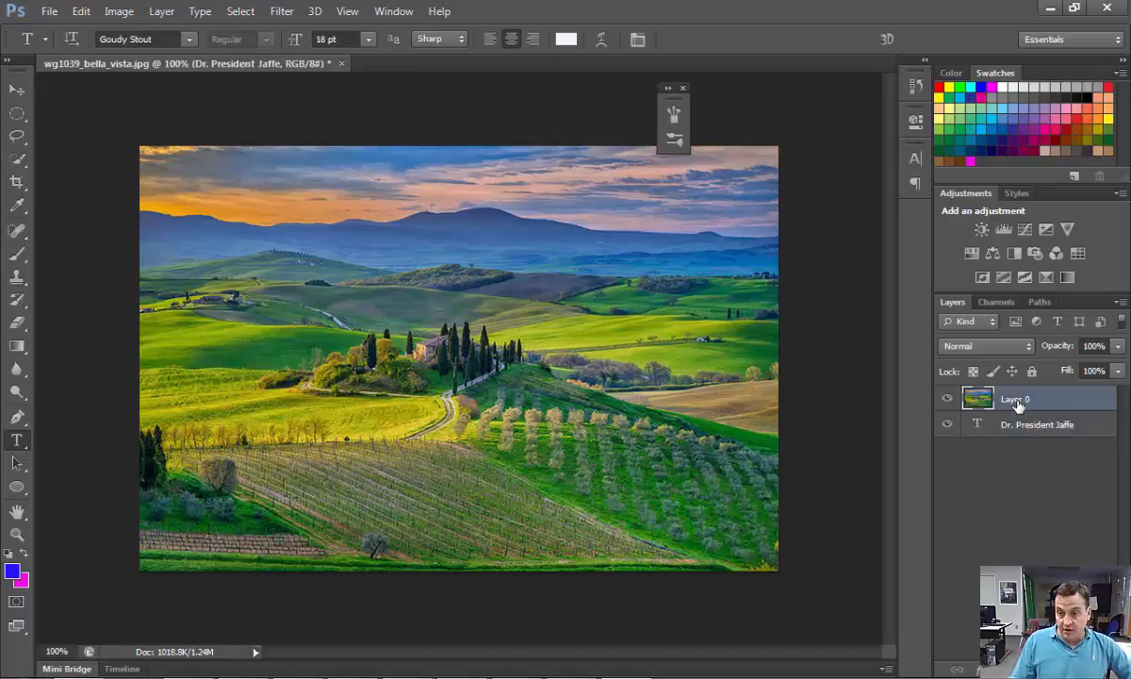
pyautogui.press('ctrl')
pyautogui.press('ctrl')
pyautogui.press('ctrl')
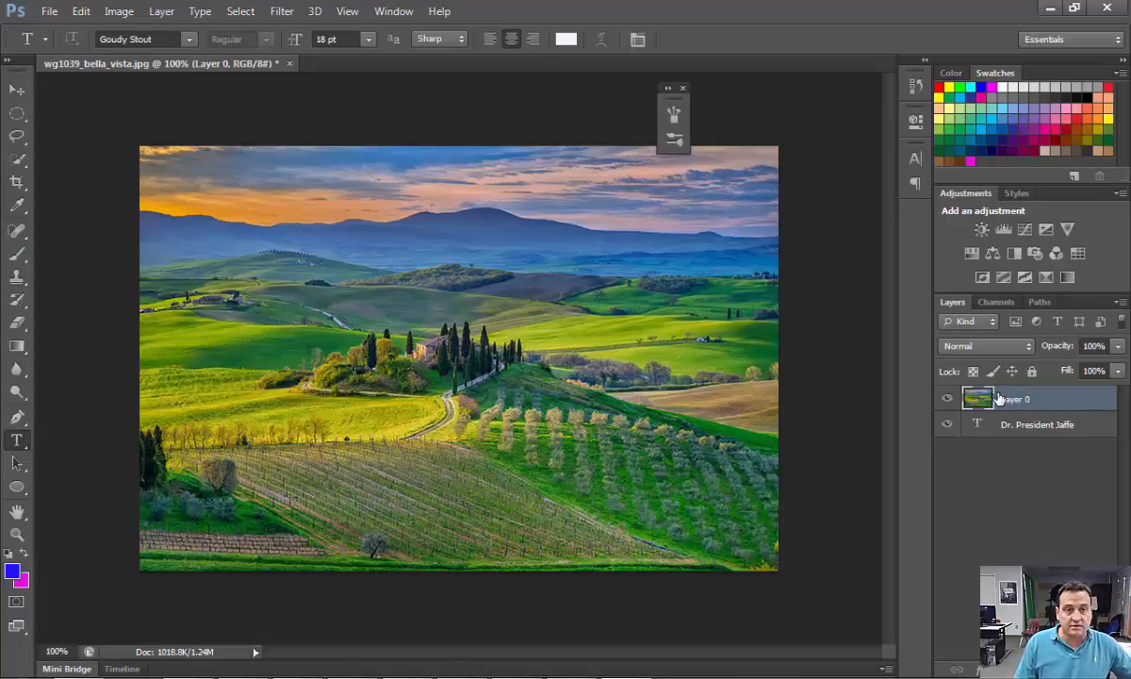
pyautogui.click(162, 12)
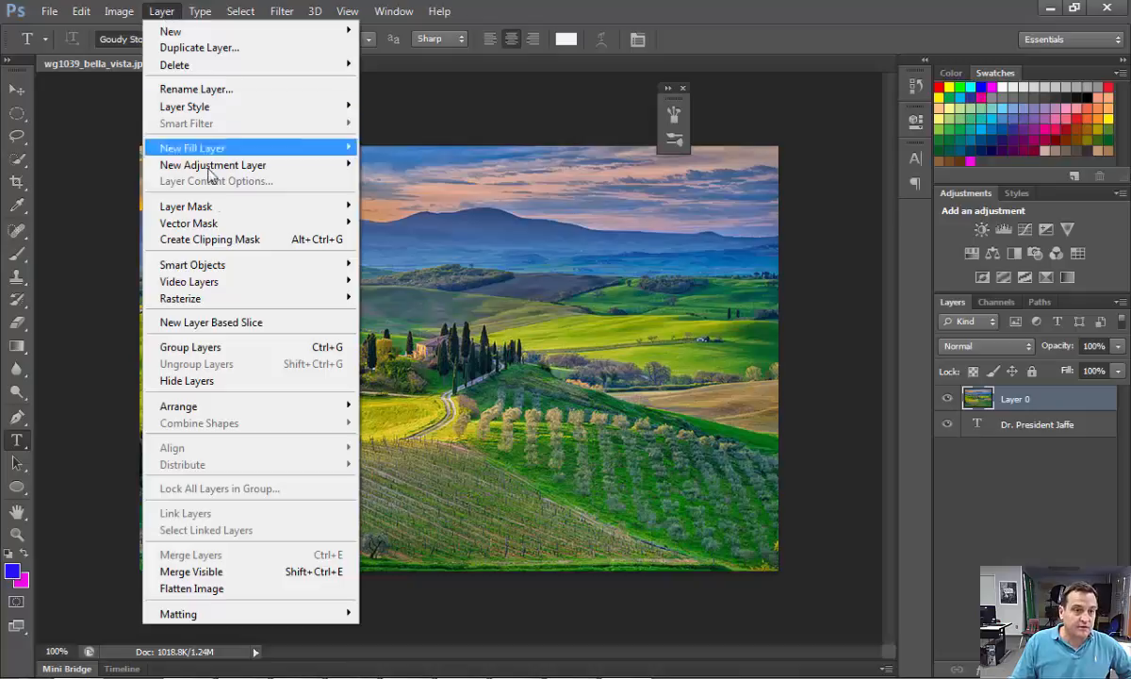
pyautogui.click(229, 245)
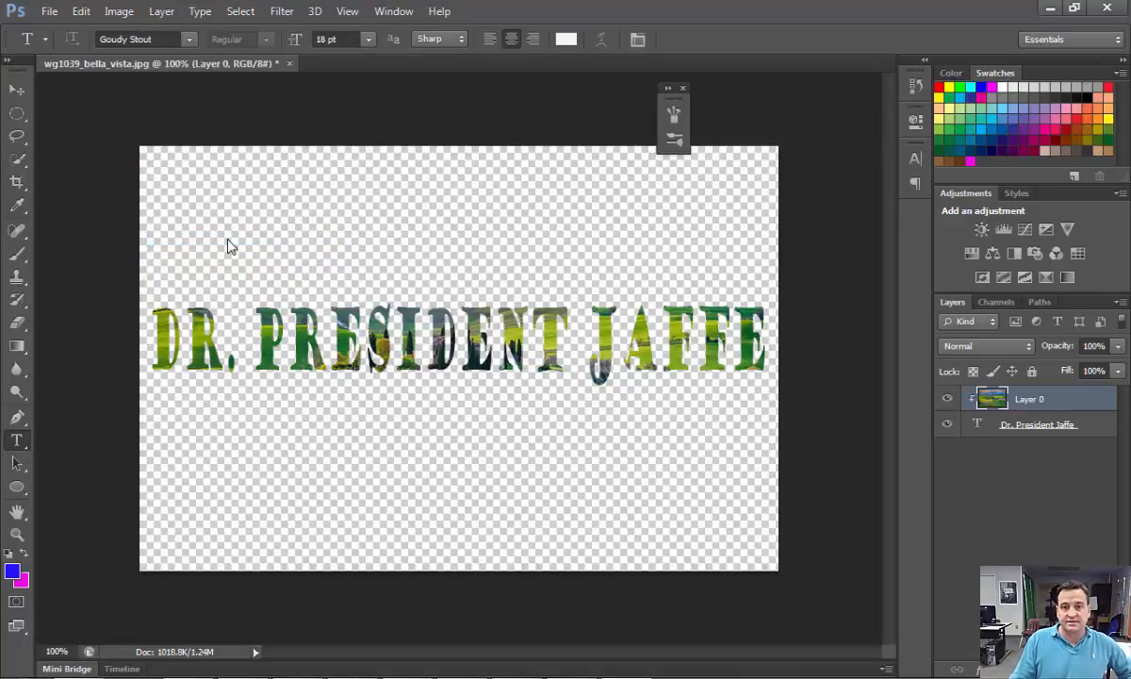
pyautogui.click(18, 89)
pyautogui.moveTo(577, 378); pyautogui.dragTo(550, 375)
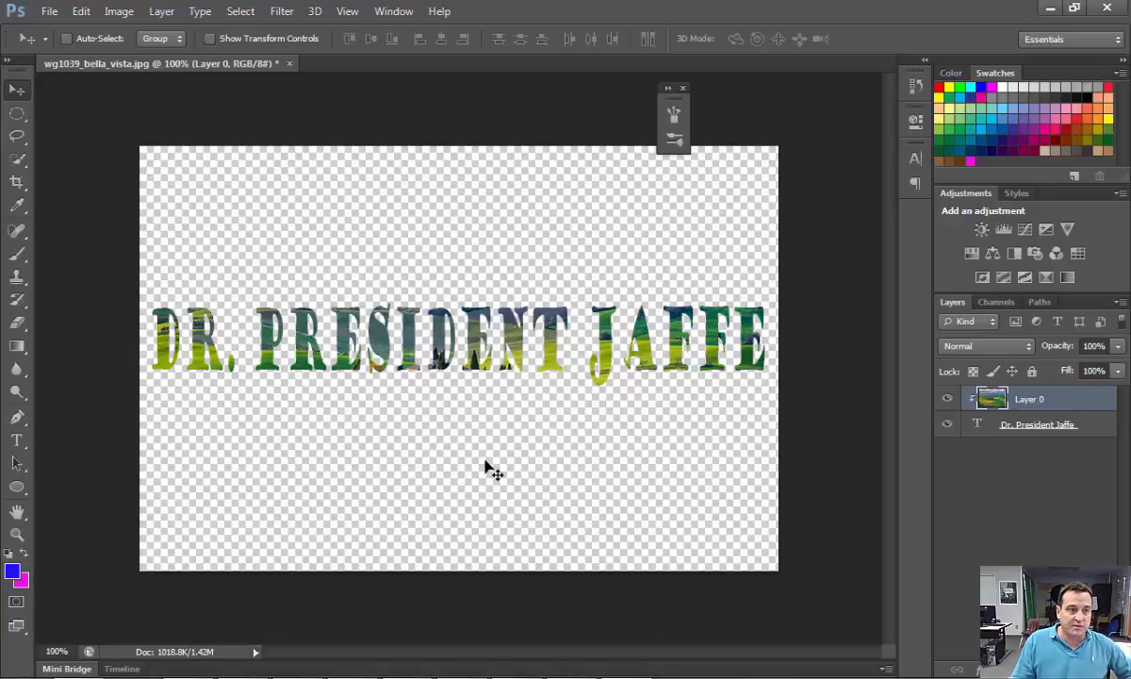
# Step: Crop the empty areas above and below the lettering, leaving a canvas of about 723 by 123 px
pyautogui.click(19, 183)
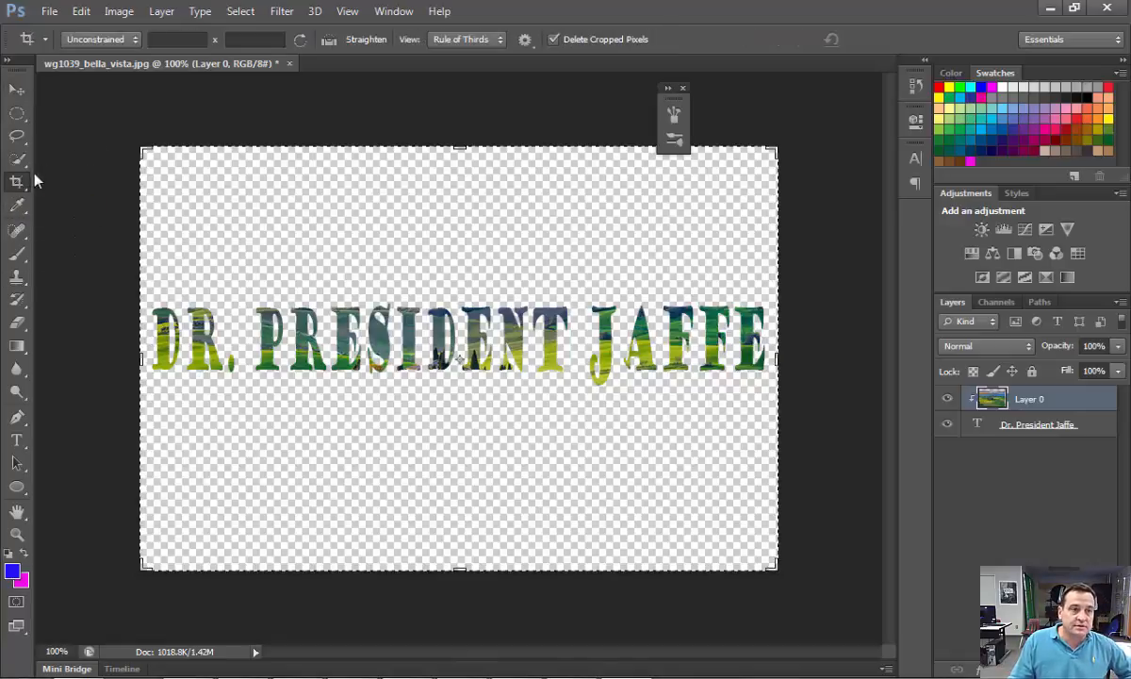
pyautogui.moveTo(435, 148); pyautogui.dragTo(445, 221)
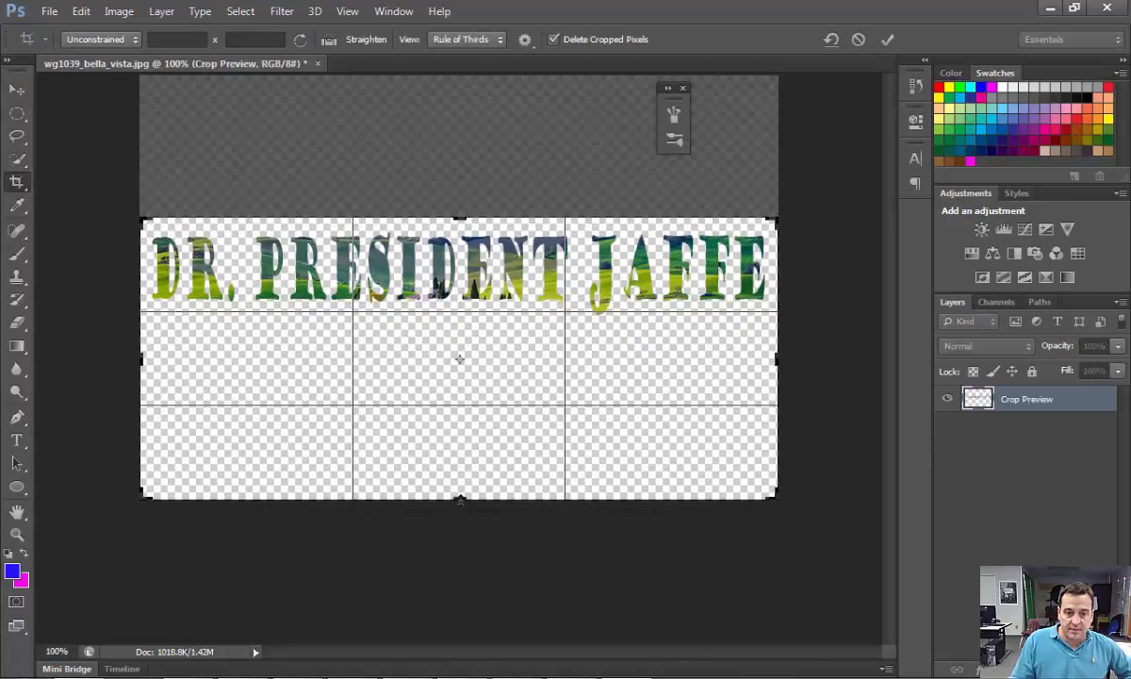
pyautogui.moveTo(458, 500); pyautogui.dragTo(464, 415)
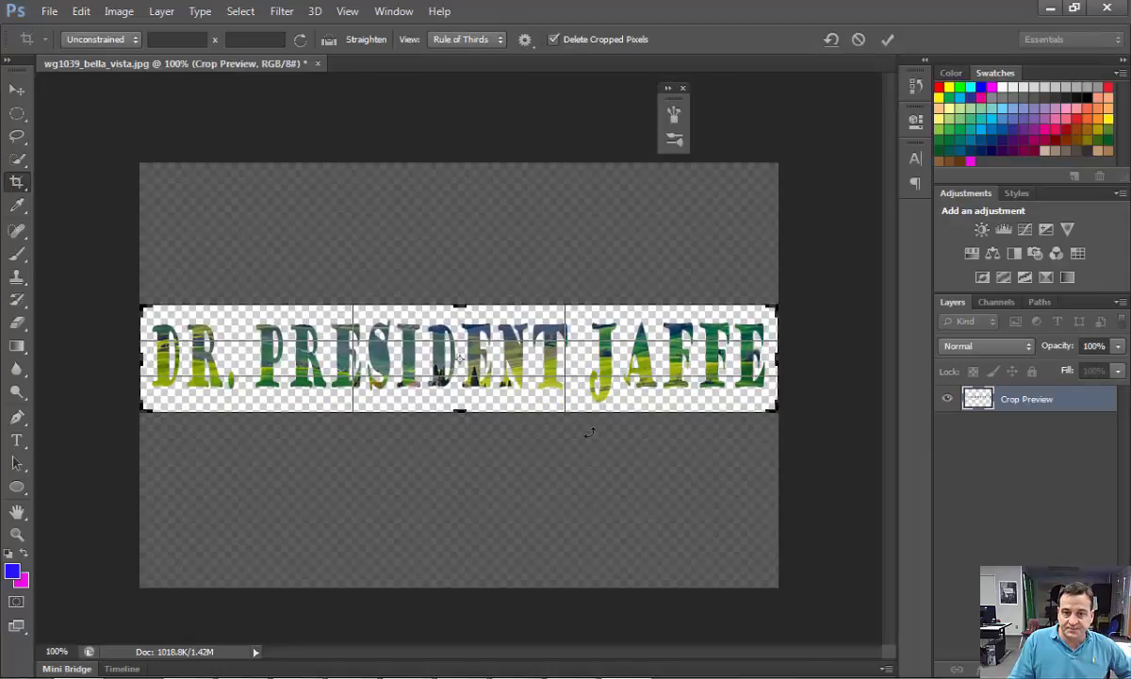
pyautogui.click(889, 40)
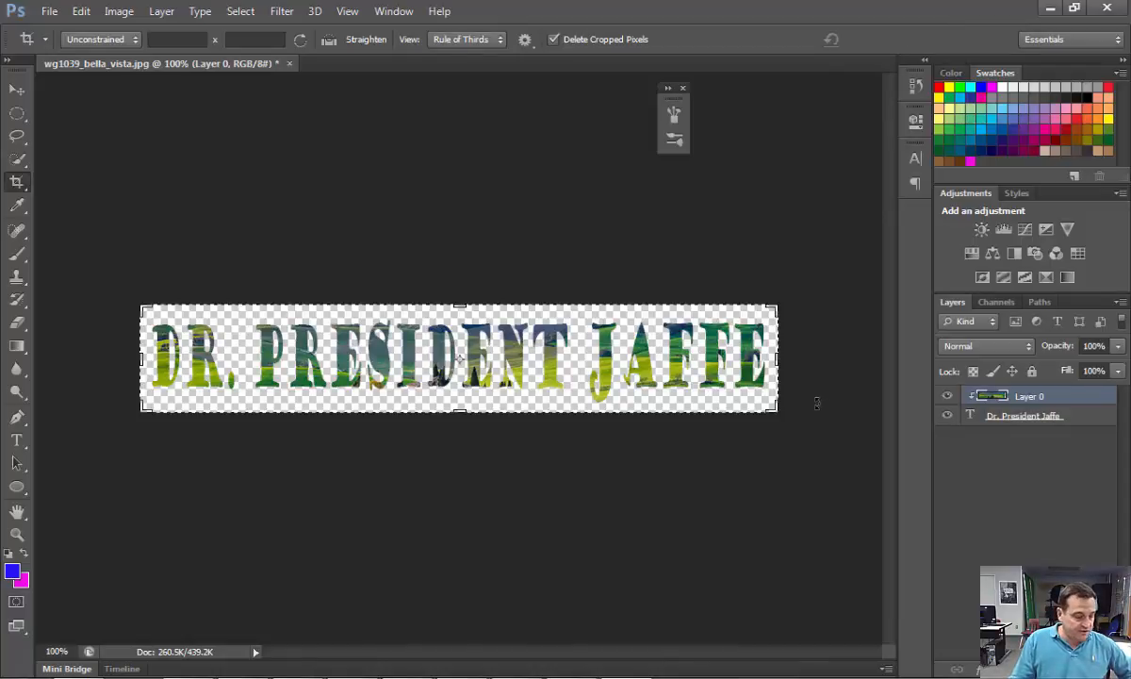
# Step: Start a Save for Web export of the cropped lettering and choose the PNG-24 preset with transparency
pyautogui.click(49, 11)
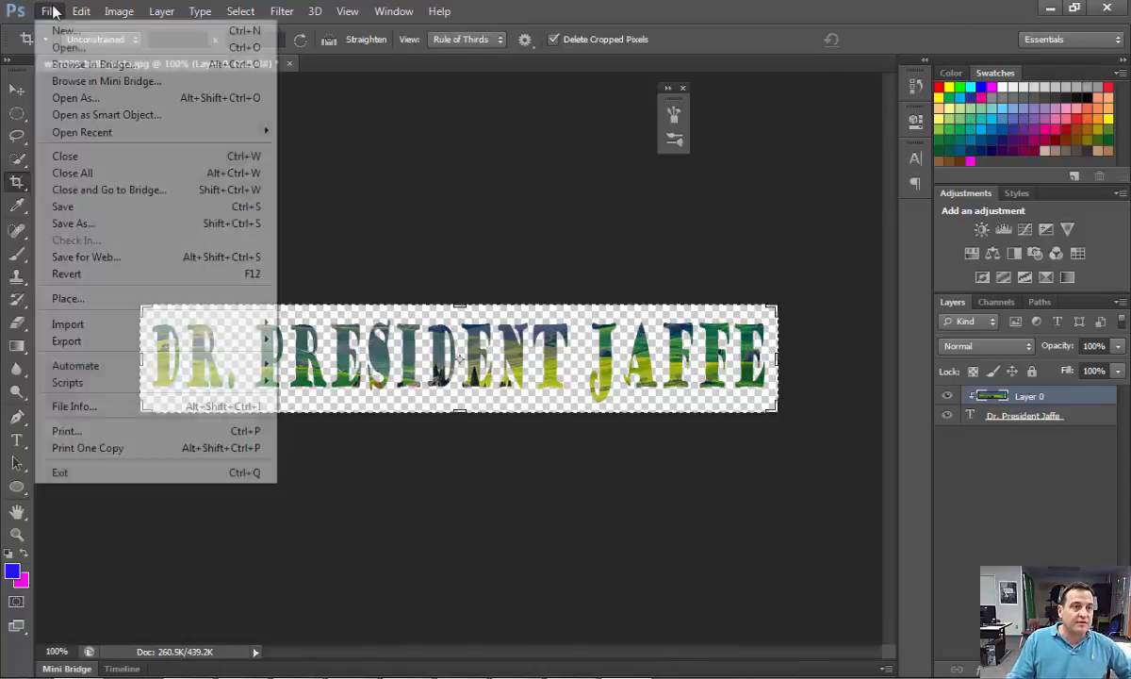
pyautogui.click(86, 256)
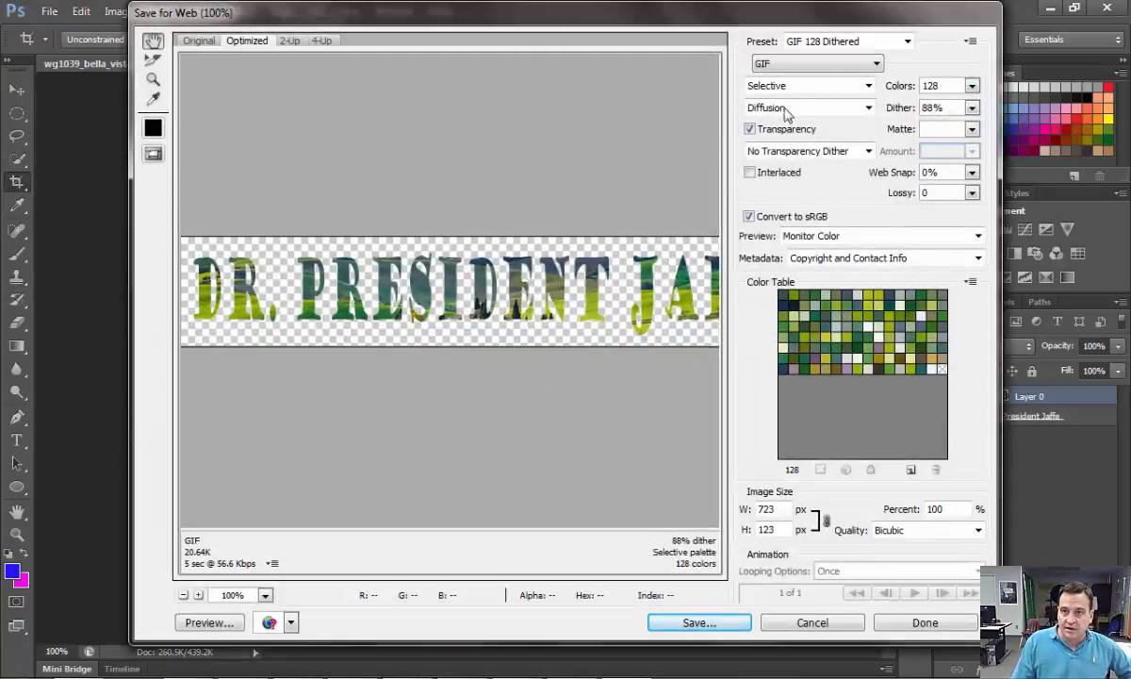
pyautogui.click(890, 43)
pyautogui.click(816, 201)
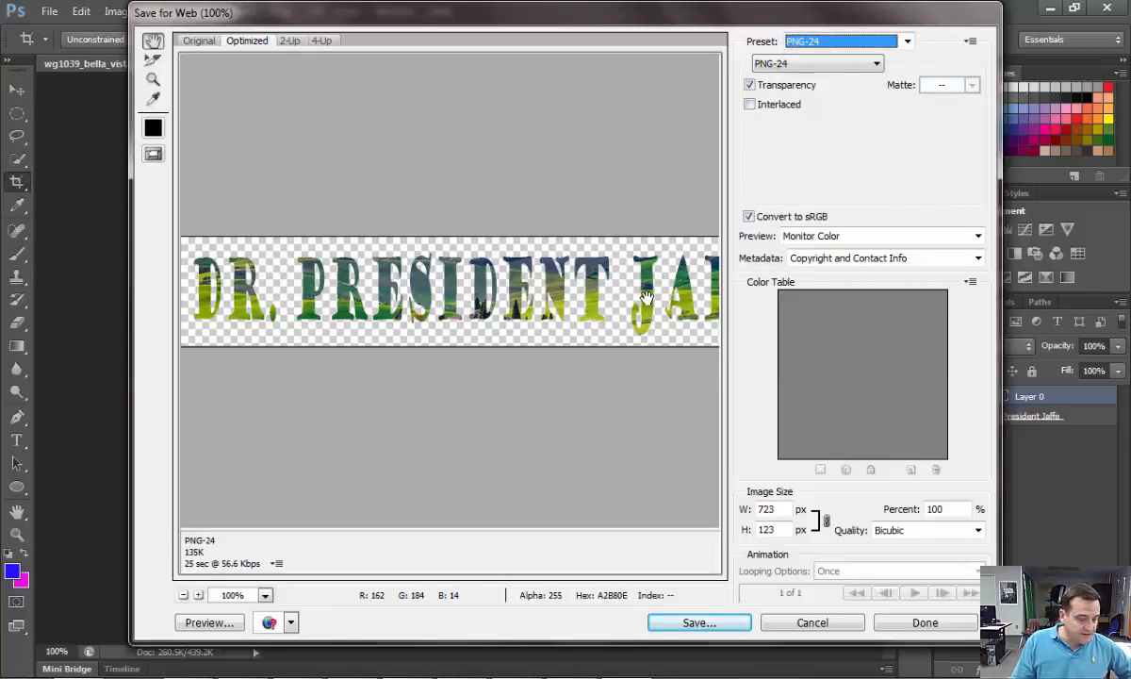
# Step: Save the optimized image to the Desktop under the file name clipFL
pyautogui.click(699, 624)
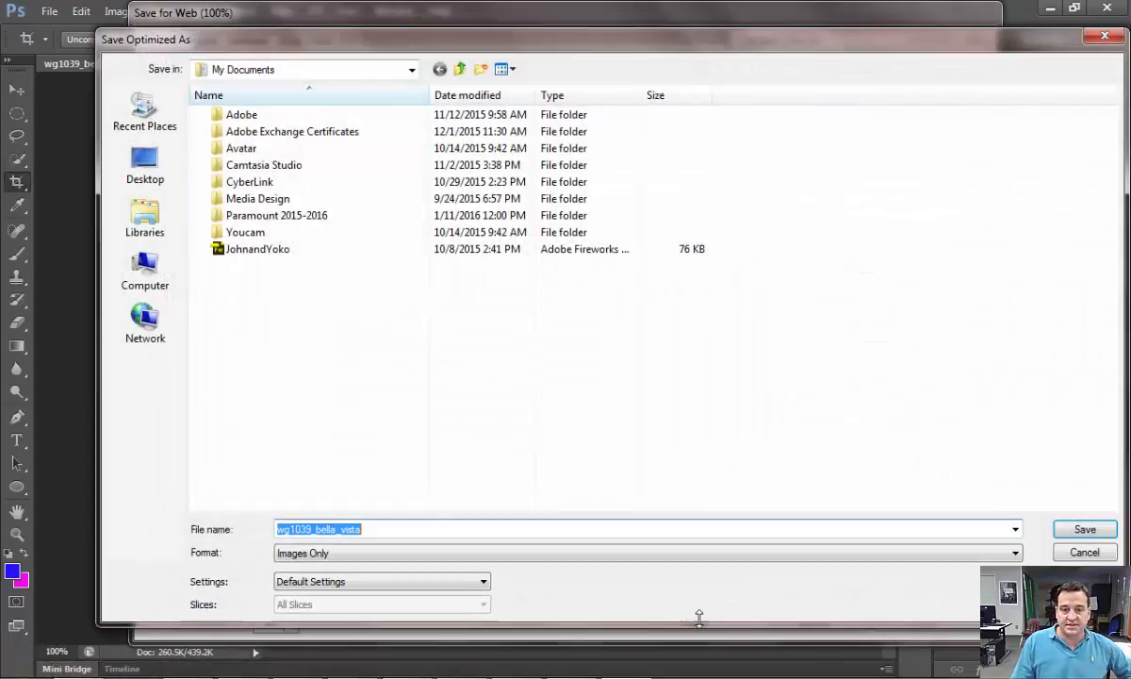
pyautogui.write('clipFL')
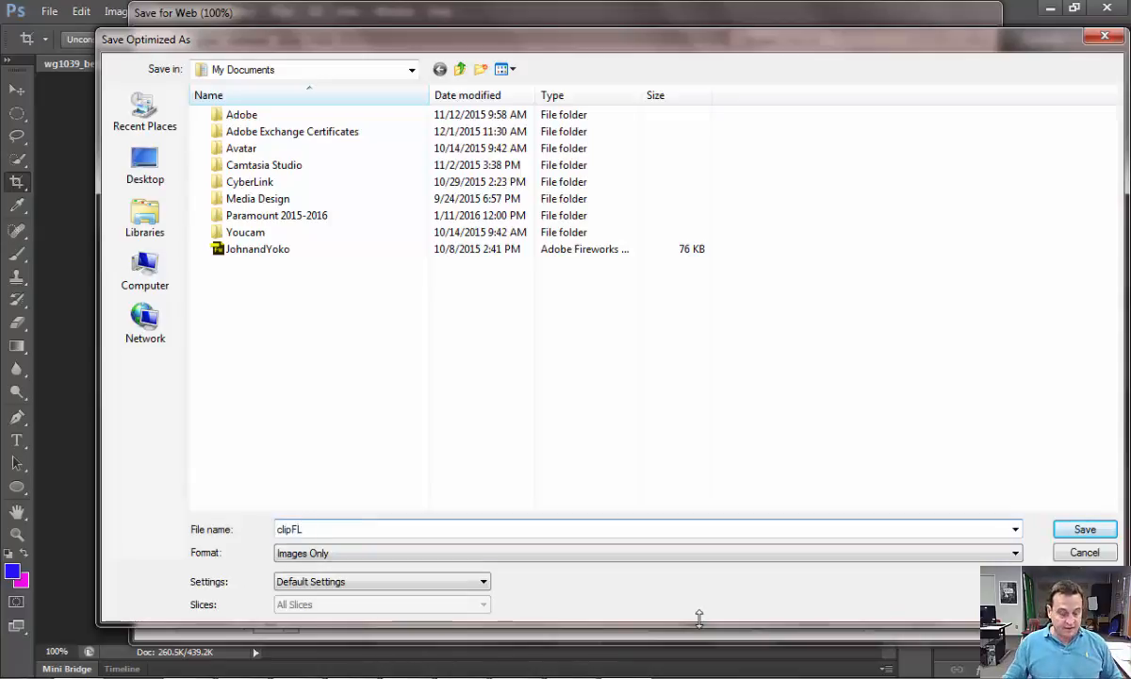
pyautogui.click(298, 529)
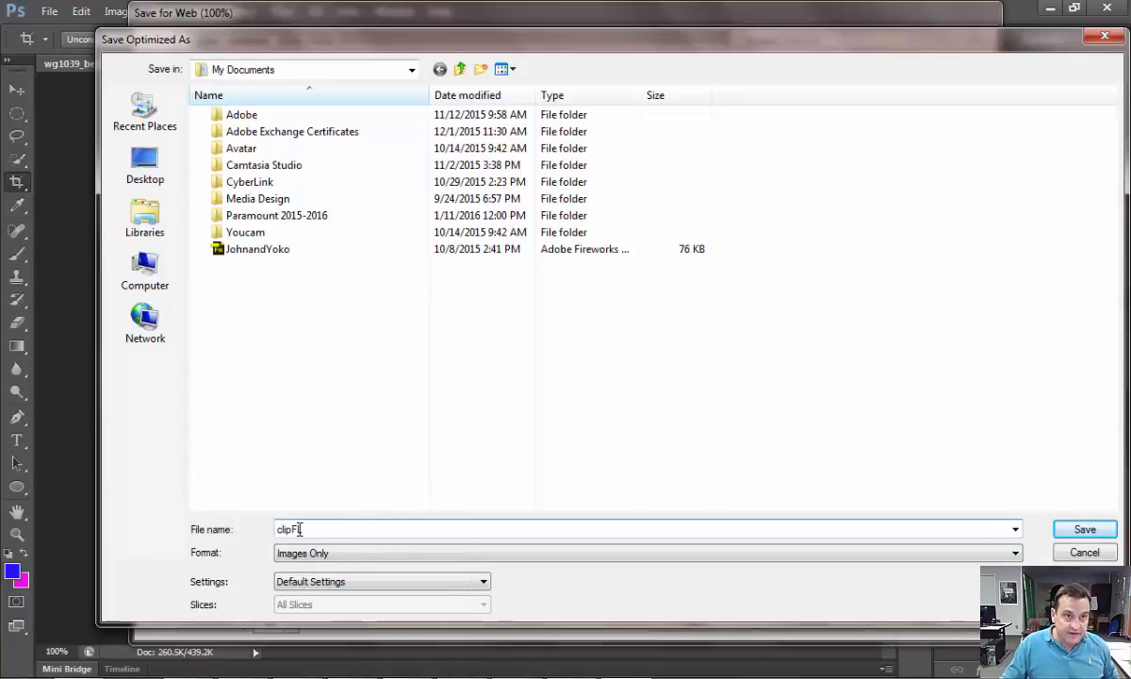
pyautogui.click(145, 165)
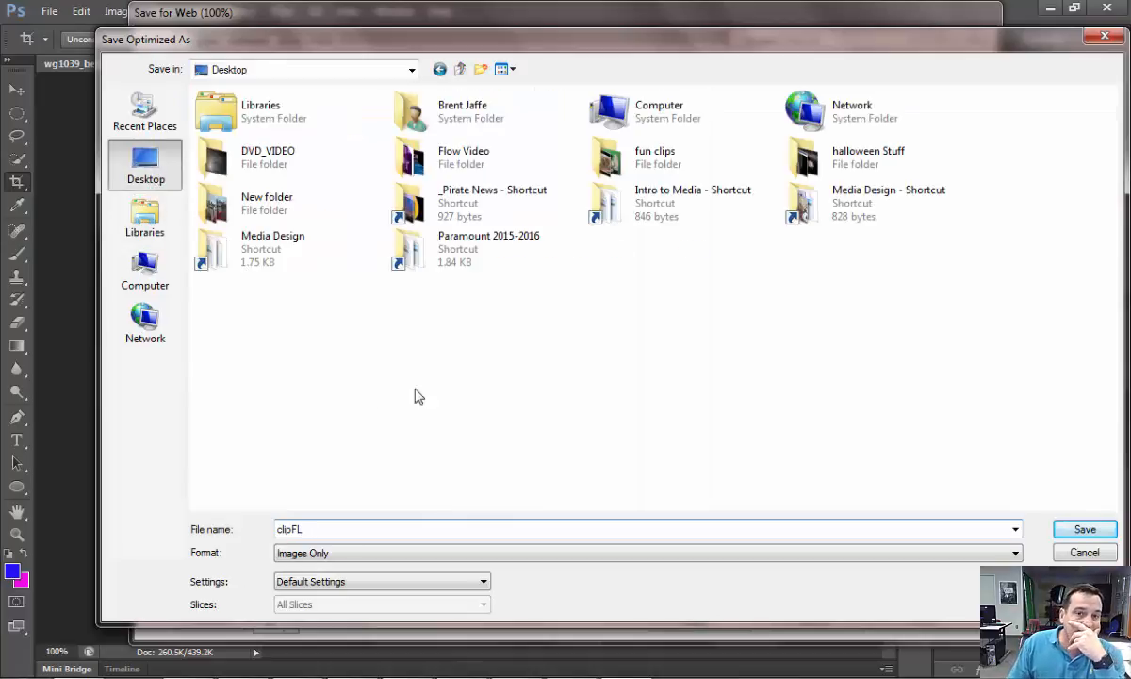
pyautogui.click(1082, 528)
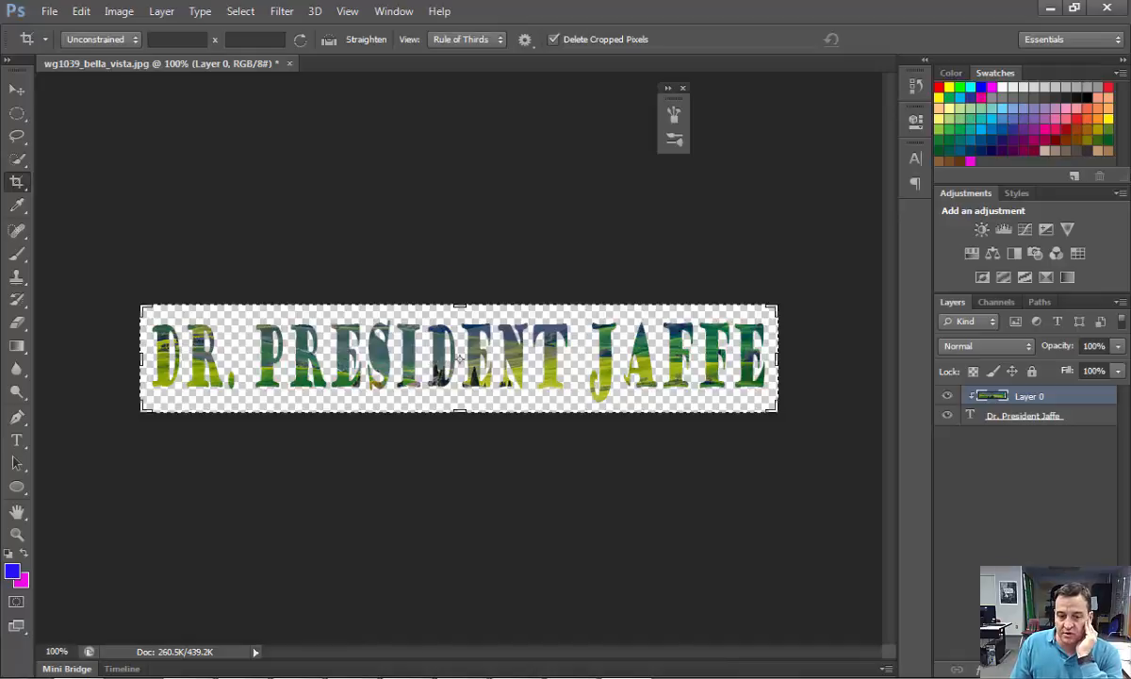
# Step: Switch to Internet Explorer, open a student's site from the Period 2 portfolio list, and view its Graphics and Photography pages
pyautogui.click(354, 661)
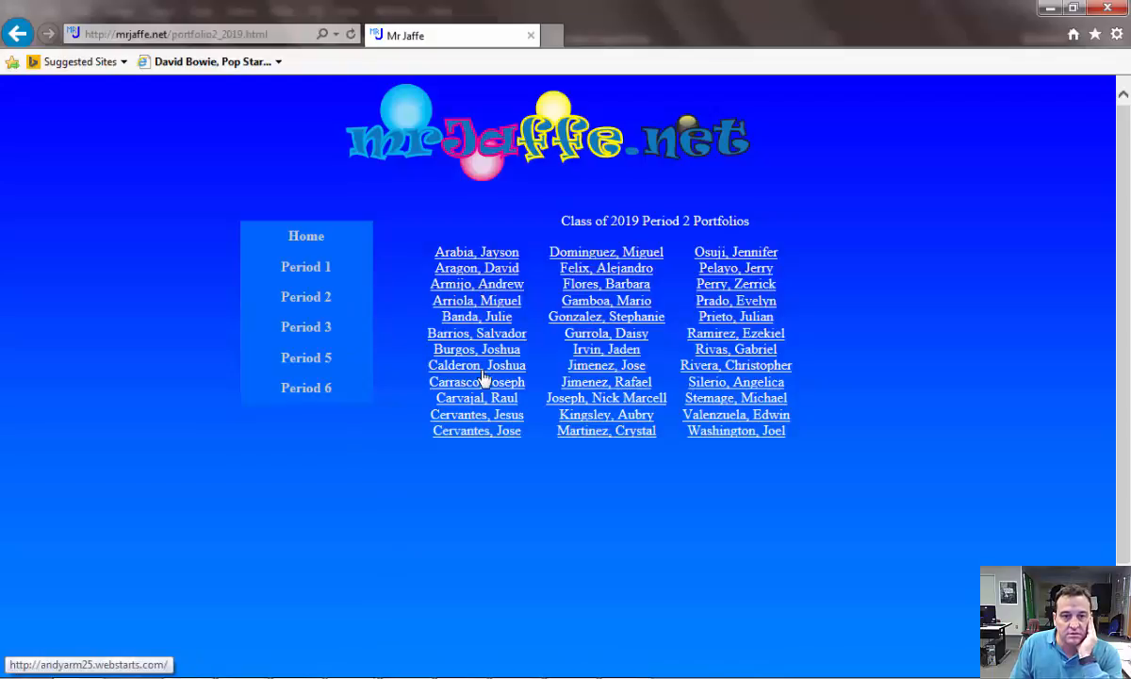
pyautogui.click(483, 285)
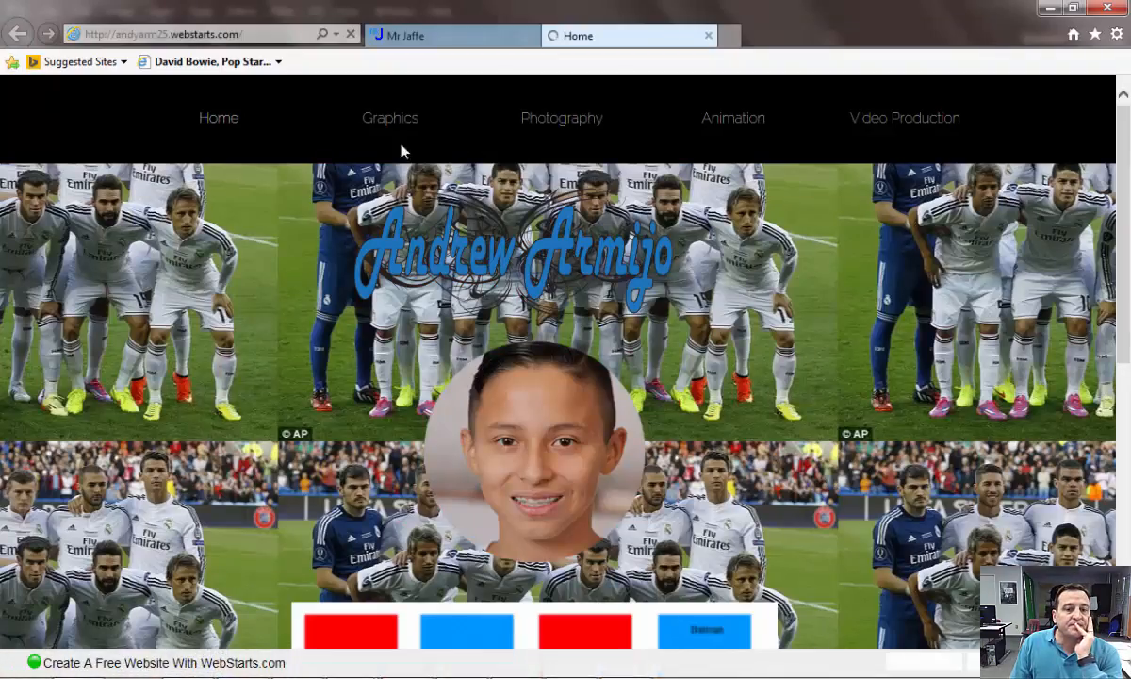
pyautogui.click(382, 119)
pyautogui.click(550, 121)
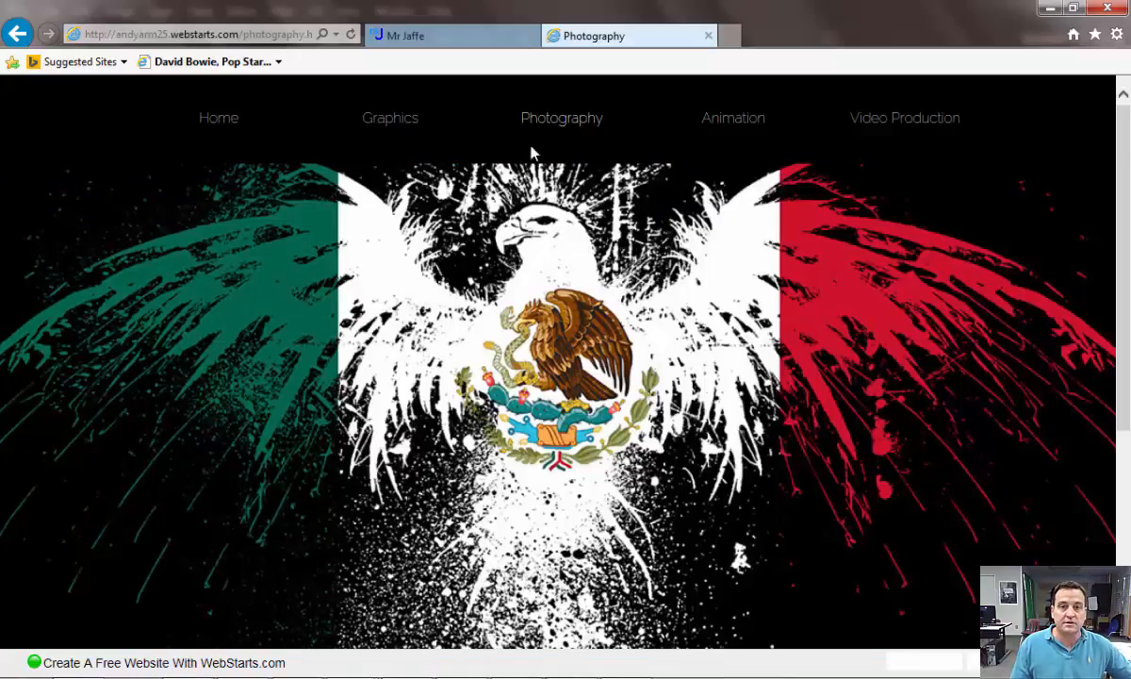
pyautogui.click(538, 127)
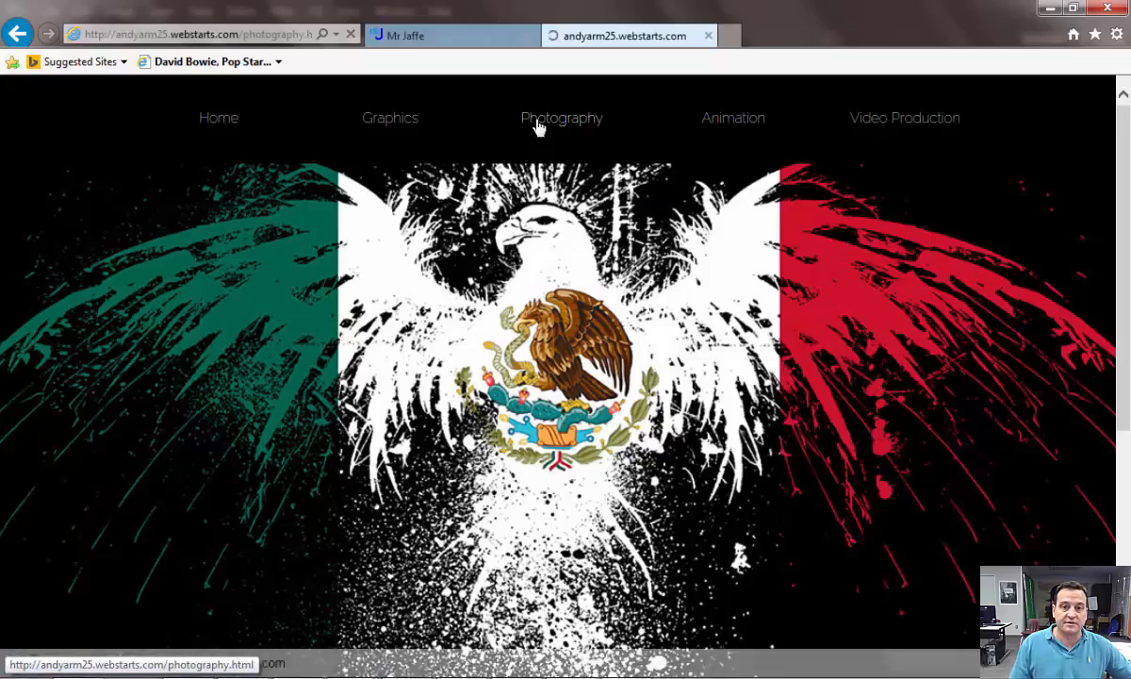